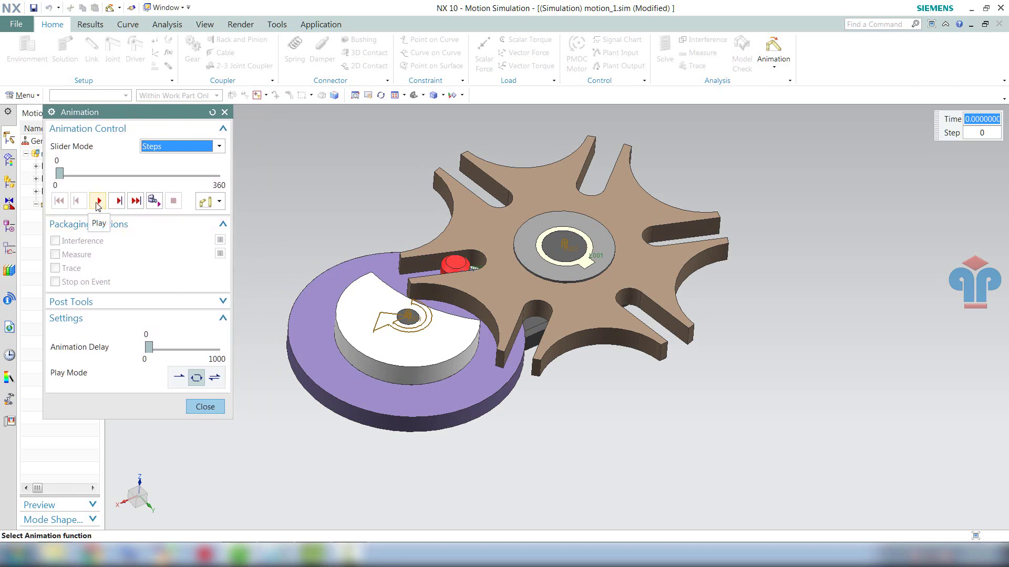
- Play the finished Geneva mechanism animation and watch it full-screen with the model centred
{"action": "left_click", "coordinate": [98, 202]}
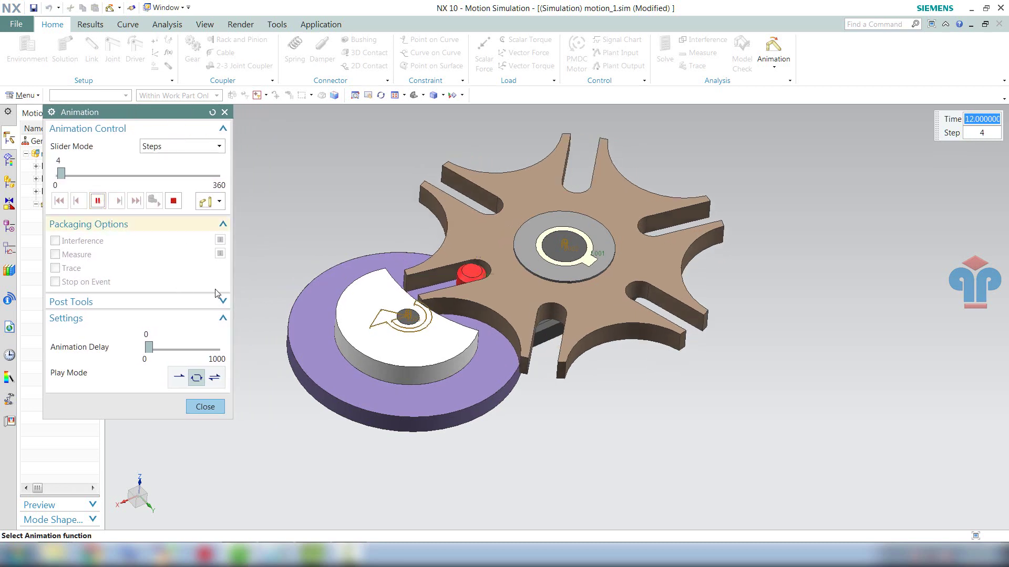
{"action": "left_click", "coordinate": [931, 24]}
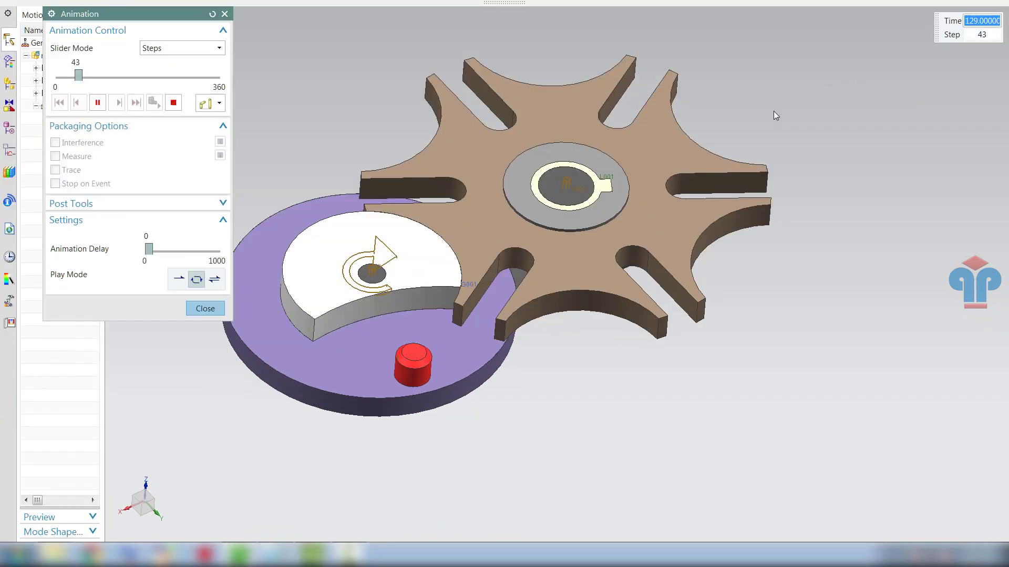
{"action": "left_click_drag", "start_coordinate": [158, 14], "coordinate": [134, 14]}
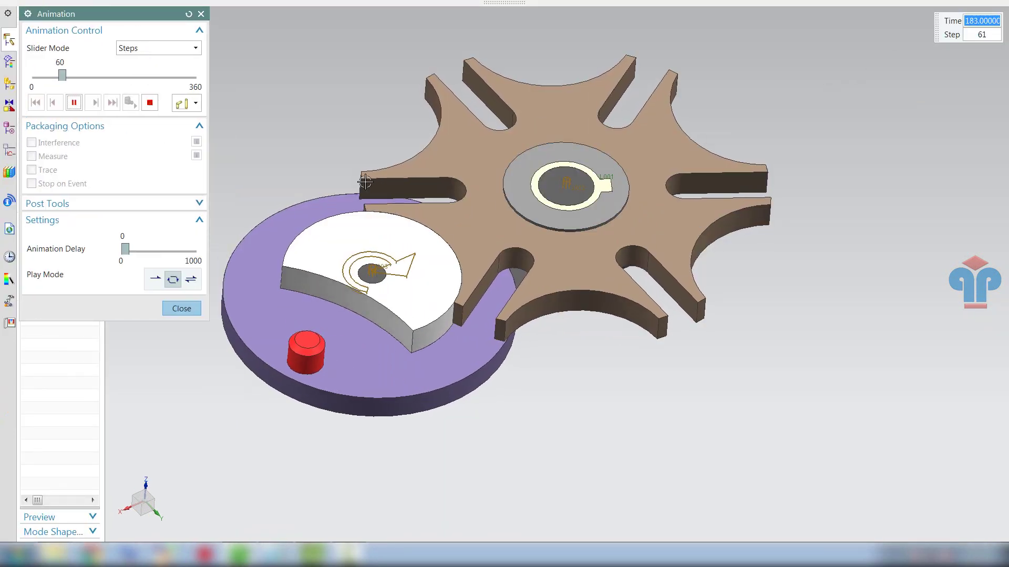
{"action": "middle_click_drag", "start_coordinate": [435, 205], "coordinate": [523, 259], "text": "shift"}
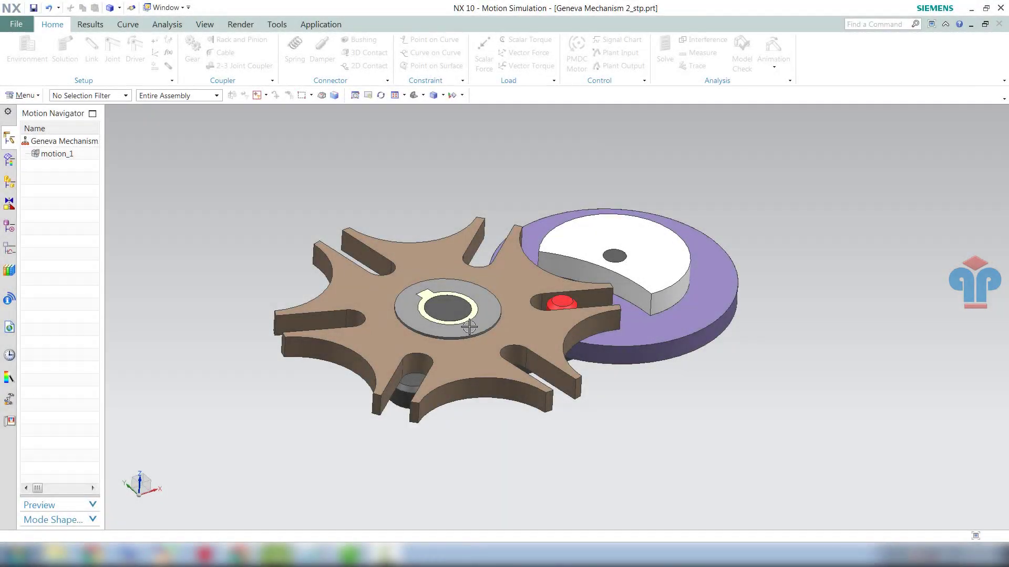
- Create a new Dynamics simulation, motion_2, on the Geneva Mechanism assembly
{"action": "mouse_move", "coordinate": [492, 317]}
{"action": "middle_mouse_down"}
{"action": "mouse_move", "coordinate": [487, 295]}
{"action": "mouse_move", "coordinate": [485, 325]}
{"action": "middle_mouse_up"}
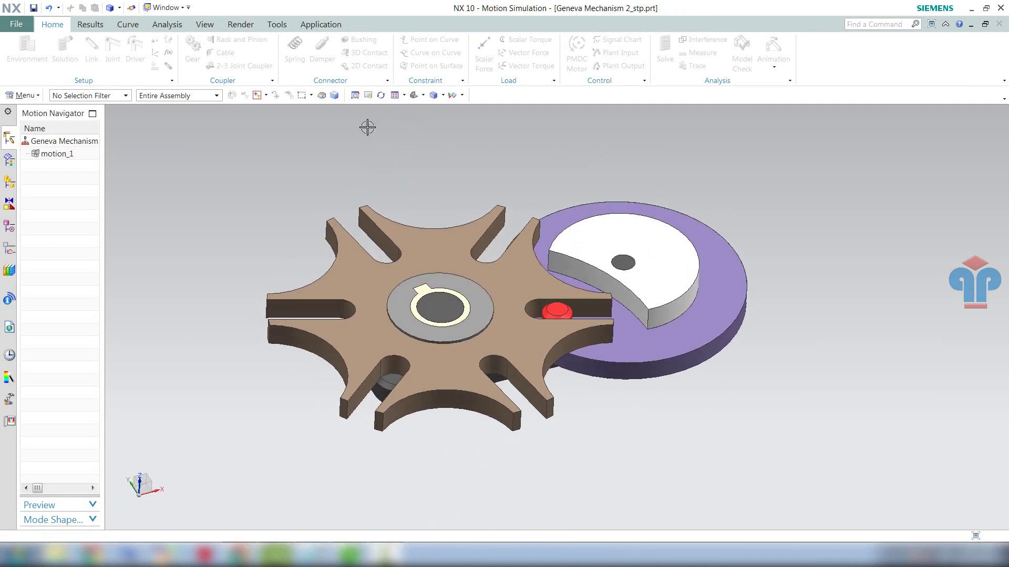
{"action": "right_click", "coordinate": [84, 156]}
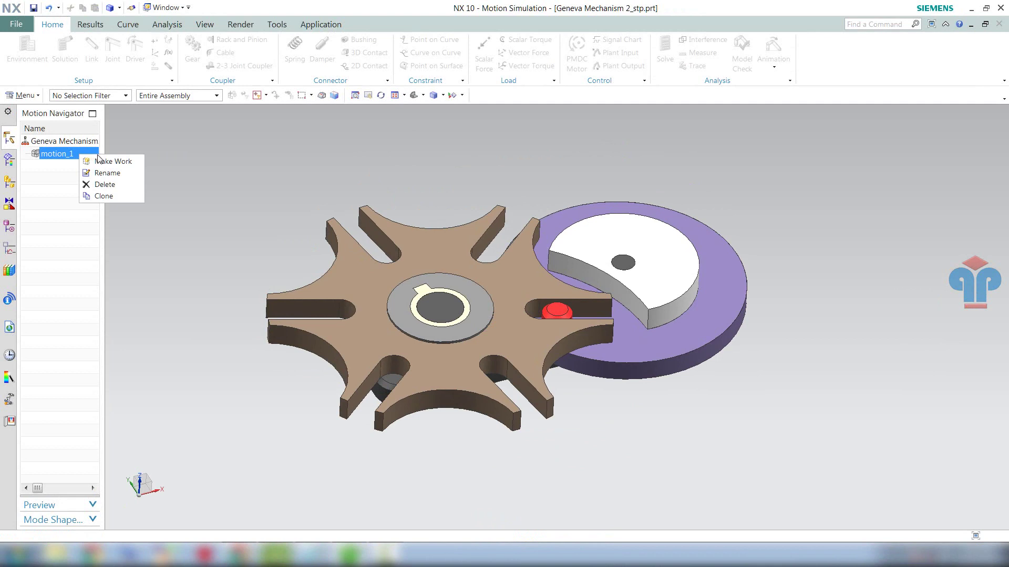
{"action": "right_click", "coordinate": [51, 147]}
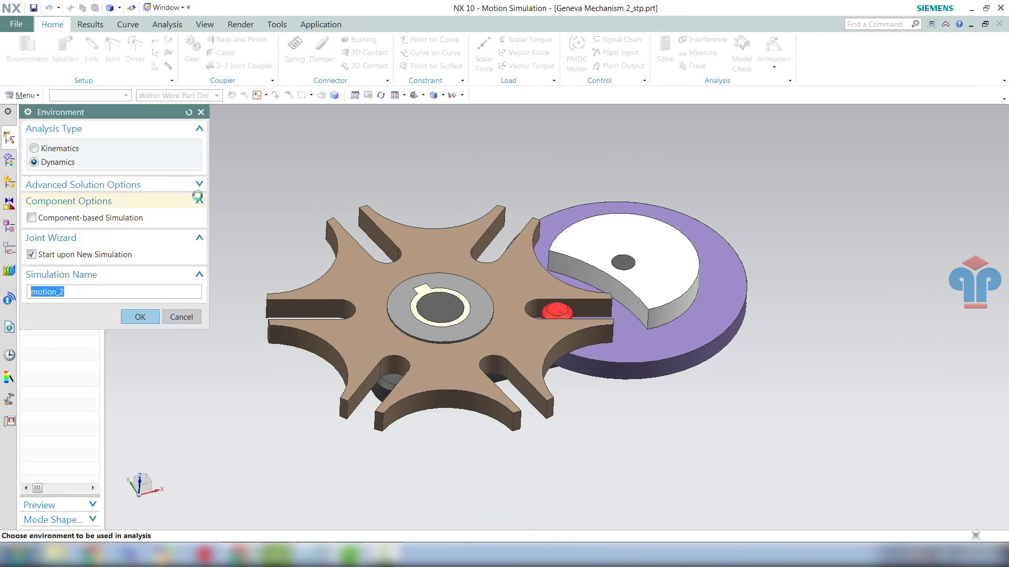
{"action": "left_click", "coordinate": [137, 317]}
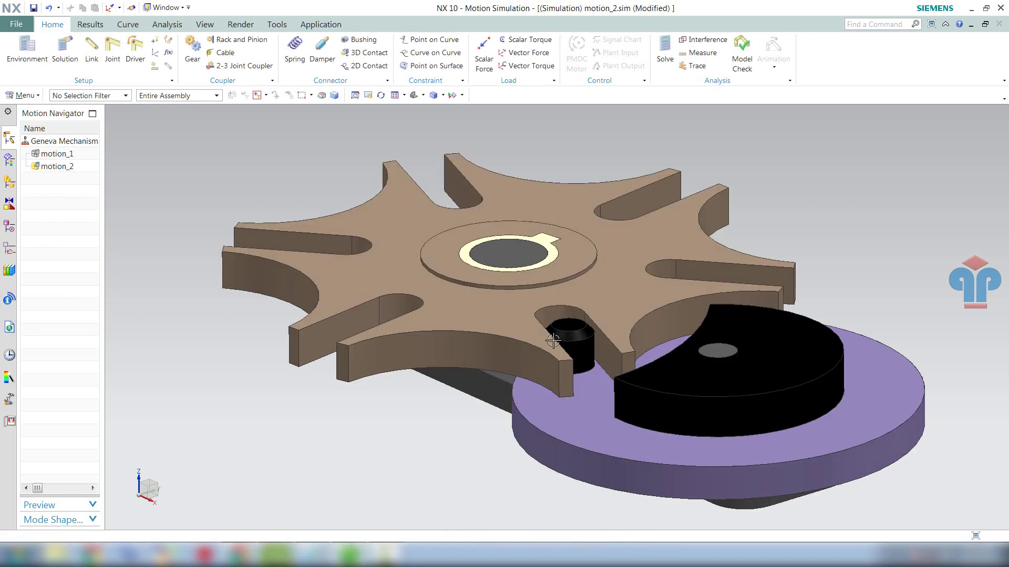
- Delete the old motion_1 simulation
{"action": "right_click", "coordinate": [67, 158]}
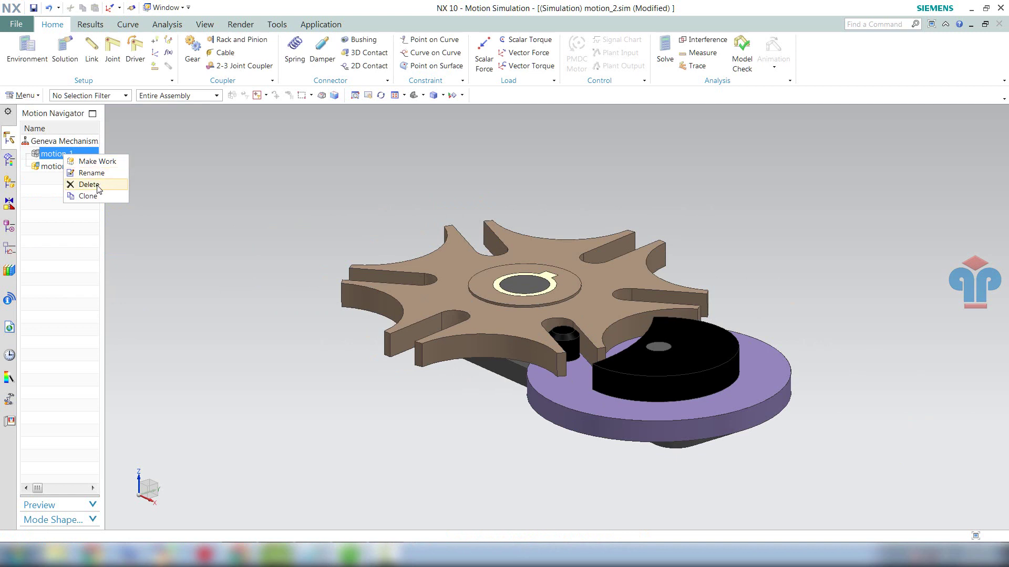
{"action": "left_click", "coordinate": [98, 186]}
{"action": "left_click", "coordinate": [448, 292]}
{"action": "scroll", "coordinate": [473, 325], "scroll_direction": "down", "scroll_amount": 3}
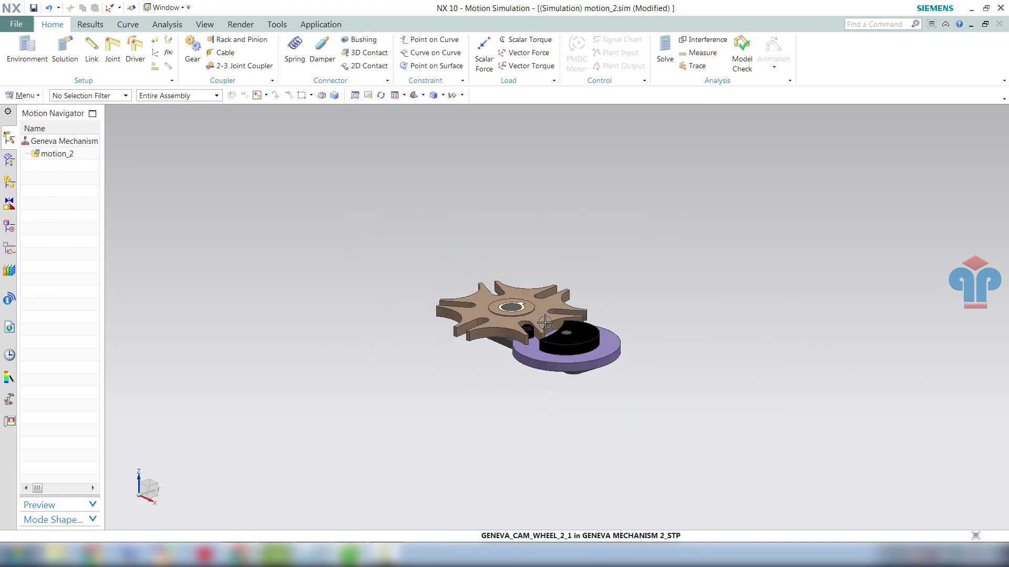
{"action": "mouse_move", "coordinate": [504, 337]}
{"action": "middle_mouse_down"}
{"action": "mouse_move", "coordinate": [472, 375]}
{"action": "mouse_move", "coordinate": [536, 326]}
{"action": "mouse_move", "coordinate": [543, 277]}
{"action": "mouse_move", "coordinate": [523, 308]}
{"action": "mouse_move", "coordinate": [542, 334]}
{"action": "mouse_move", "coordinate": [578, 337]}
{"action": "mouse_move", "coordinate": [481, 282]}
{"action": "middle_mouse_up"}
{"action": "scroll", "coordinate": [536, 326], "scroll_direction": "up", "scroll_amount": 3}
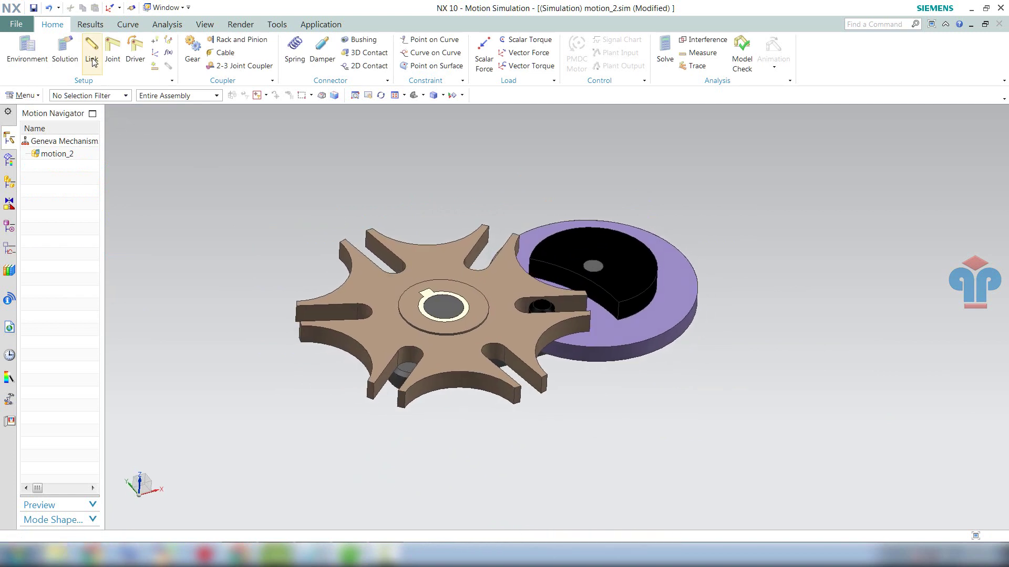
- Create a fixed link from the bottom plate
{"action": "middle_click_drag", "start_coordinate": [499, 310], "coordinate": [494, 329]}
{"action": "left_click", "coordinate": [494, 328]}
{"action": "mouse_move", "coordinate": [523, 292]}
{"action": "middle_mouse_down"}
{"action": "mouse_move", "coordinate": [524, 302]}
{"action": "mouse_move", "coordinate": [261, 374]}
{"action": "middle_mouse_up"}
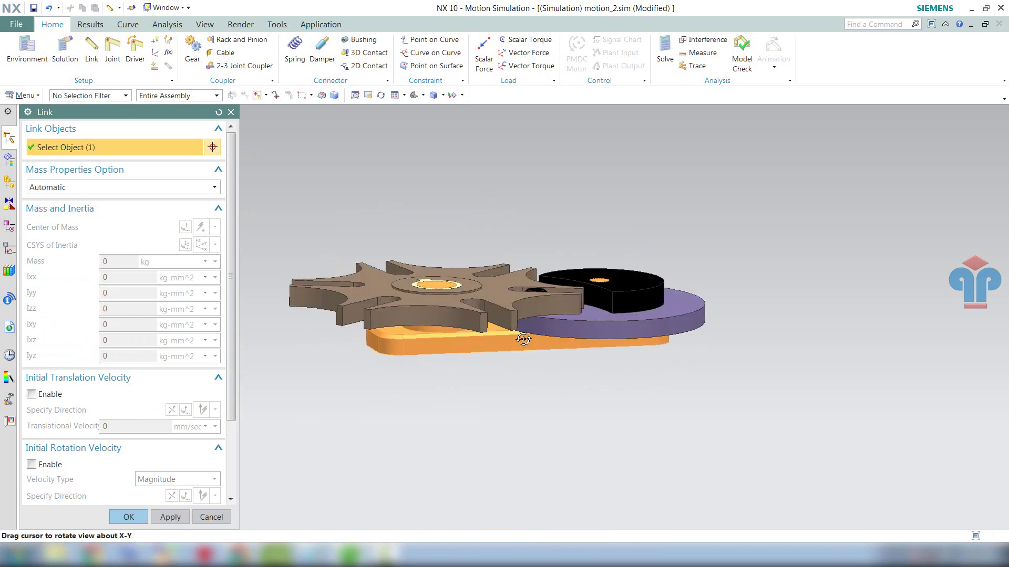
{"action": "scroll", "coordinate": [158, 368], "scroll_direction": "down", "scroll_amount": 3}
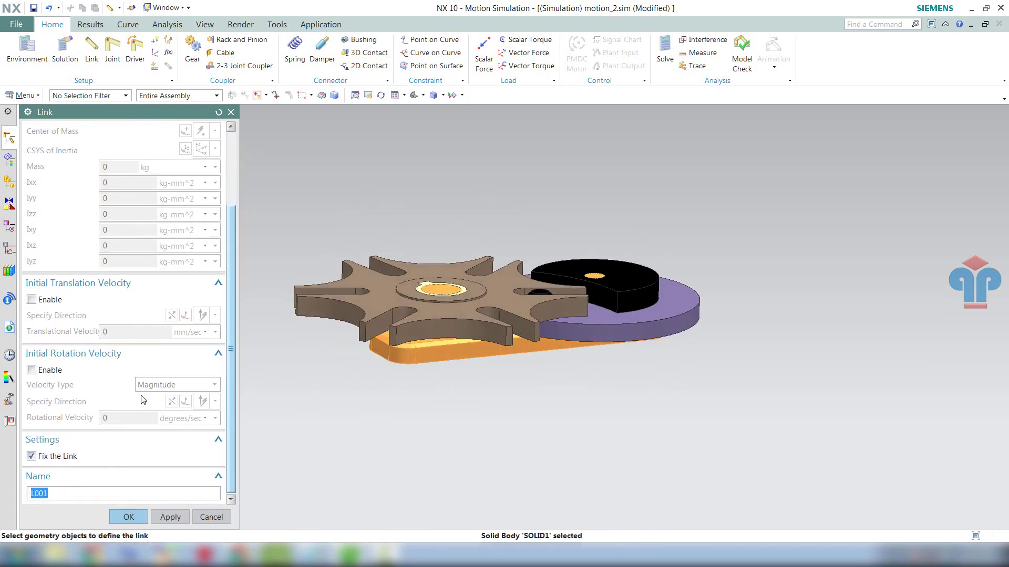
{"action": "left_click", "coordinate": [31, 455]}
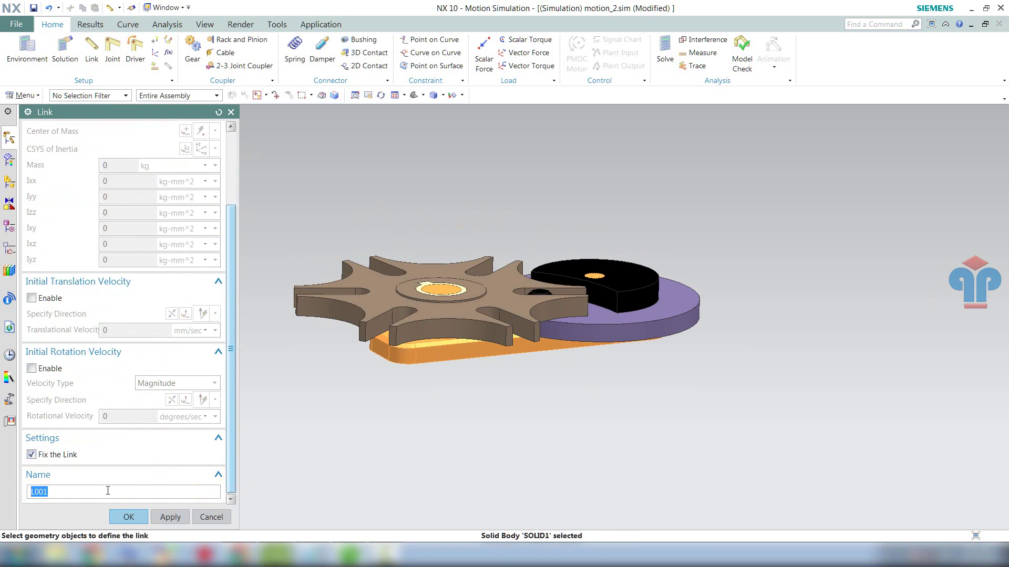
{"action": "left_click", "coordinate": [162, 514]}
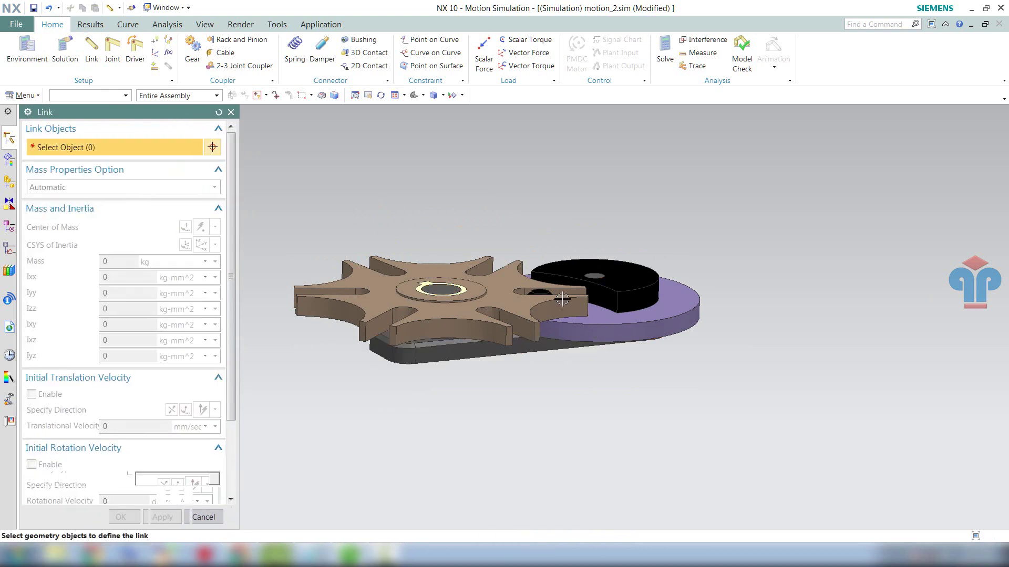
- Create a link from the cam disc
{"action": "middle_click_drag", "start_coordinate": [563, 336], "coordinate": [565, 318]}
{"action": "left_click", "coordinate": [636, 317]}
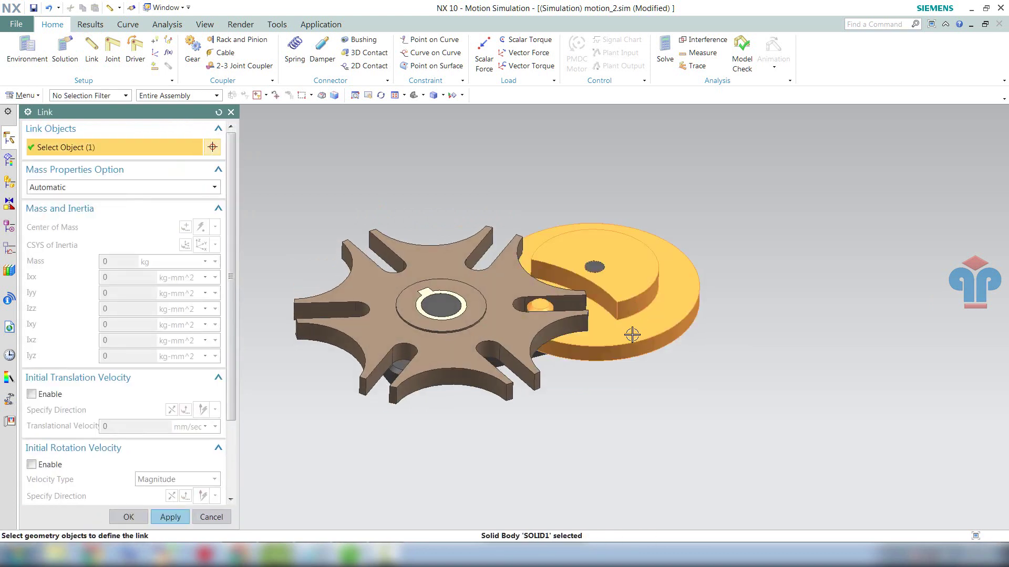
{"action": "scroll", "coordinate": [632, 335], "scroll_direction": "up", "scroll_amount": 1}
{"action": "scroll", "coordinate": [632, 335], "scroll_direction": "down", "scroll_amount": 2}
{"action": "scroll", "coordinate": [144, 423], "scroll_direction": "down", "scroll_amount": 3}
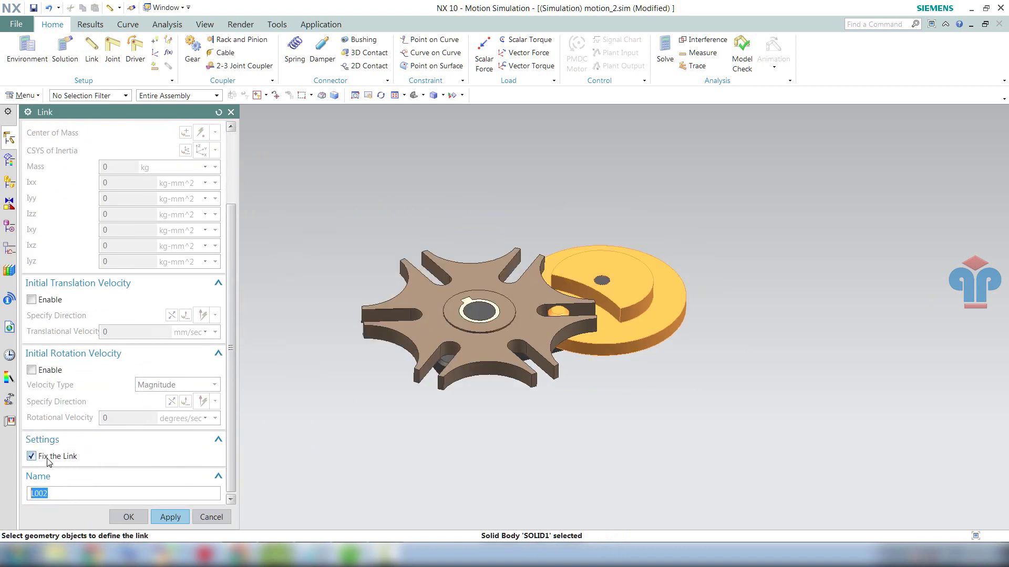
{"action": "left_click", "coordinate": [164, 517]}
- Create one link from the star wheel and its bushing hub
{"action": "scroll", "coordinate": [517, 298], "scroll_direction": "up", "scroll_amount": 1}
{"action": "scroll", "coordinate": [518, 298], "scroll_direction": "up", "scroll_amount": 1}
{"action": "left_click", "coordinate": [518, 298]}
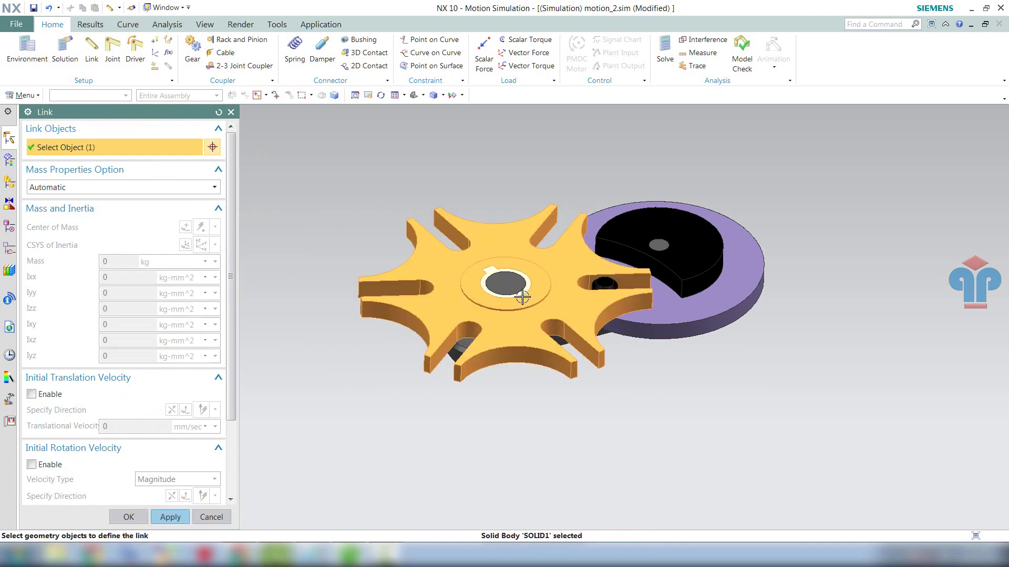
{"action": "scroll", "coordinate": [526, 297], "scroll_direction": "up", "scroll_amount": 3}
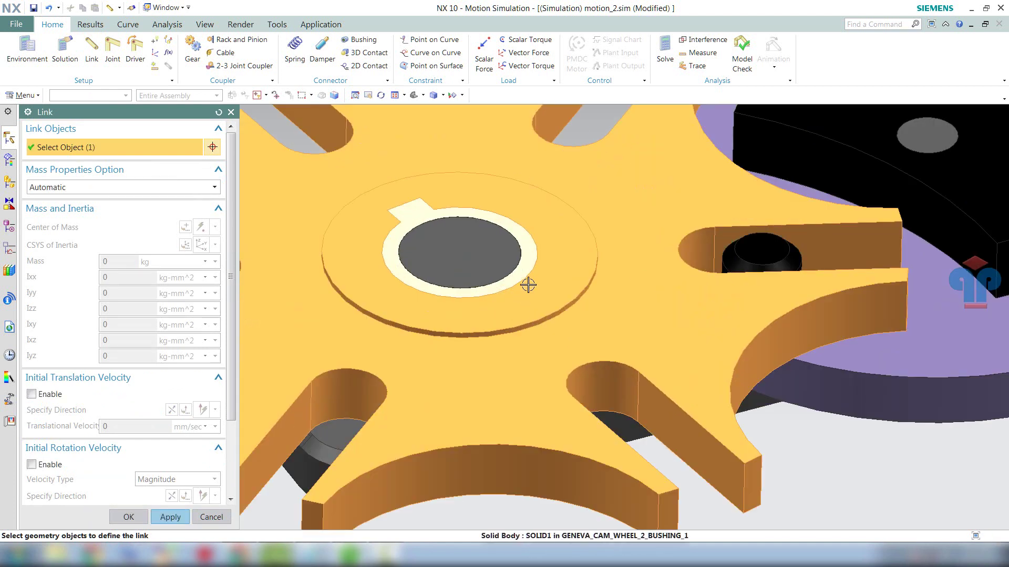
{"action": "left_click", "coordinate": [525, 270]}
{"action": "scroll", "coordinate": [540, 289], "scroll_direction": "down", "scroll_amount": 3}
{"action": "scroll", "coordinate": [541, 288], "scroll_direction": "down", "scroll_amount": 2}
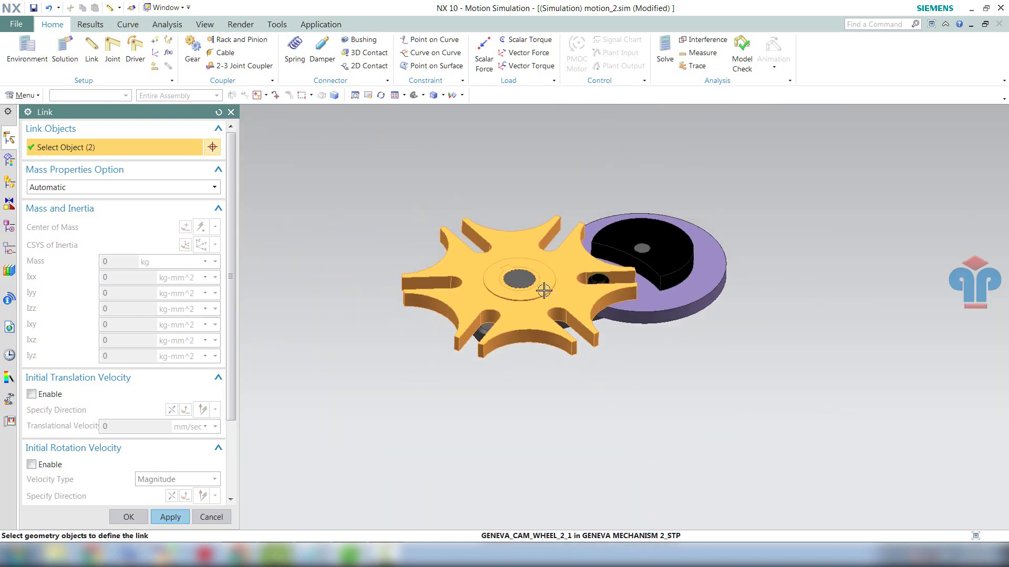
{"action": "mouse_move", "coordinate": [543, 289]}
{"action": "middle_mouse_down"}
{"action": "mouse_move", "coordinate": [539, 241]}
{"action": "mouse_move", "coordinate": [541, 279]}
{"action": "middle_mouse_up"}
{"action": "scroll", "coordinate": [541, 265], "scroll_direction": "up", "scroll_amount": 2}
{"action": "scroll", "coordinate": [541, 268], "scroll_direction": "up", "scroll_amount": 1}
{"action": "scroll", "coordinate": [540, 270], "scroll_direction": "down", "scroll_amount": 2}
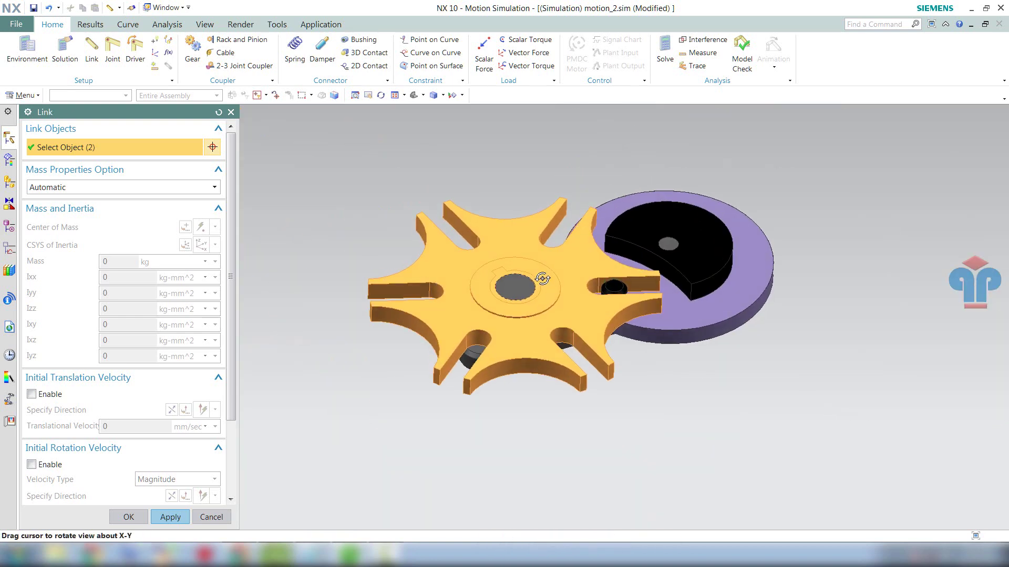
{"action": "left_click", "coordinate": [129, 518]}
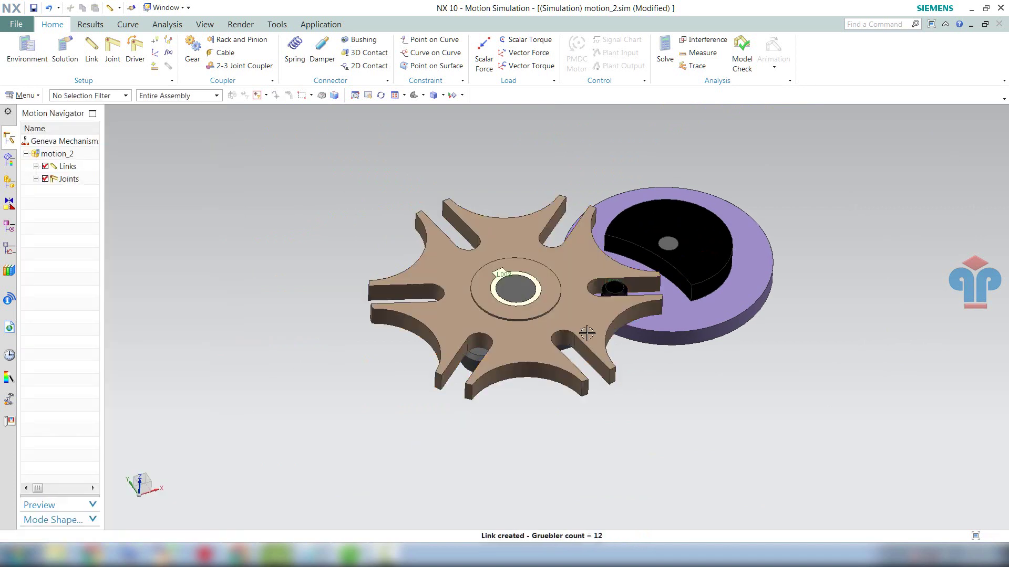
{"action": "scroll", "coordinate": [592, 288], "scroll_direction": "up", "scroll_amount": 1}
{"action": "middle_click_drag", "start_coordinate": [593, 288], "coordinate": [590, 283]}
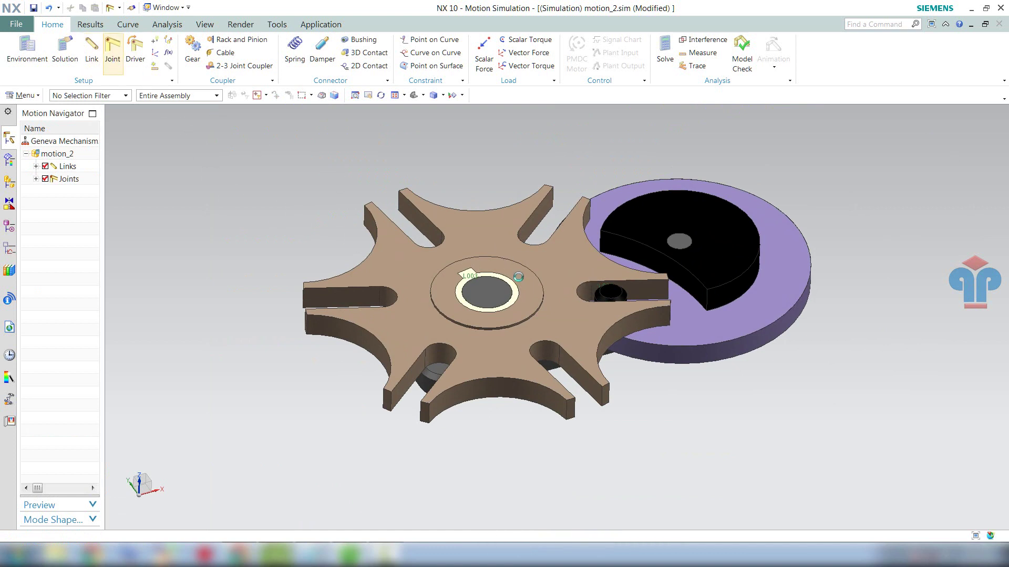
- Start a revolute joint on the drive wheel, with origin and axis at its circular edge
{"action": "left_click", "coordinate": [112, 52]}
{"action": "scroll", "coordinate": [646, 266], "scroll_direction": "up", "scroll_amount": 1}
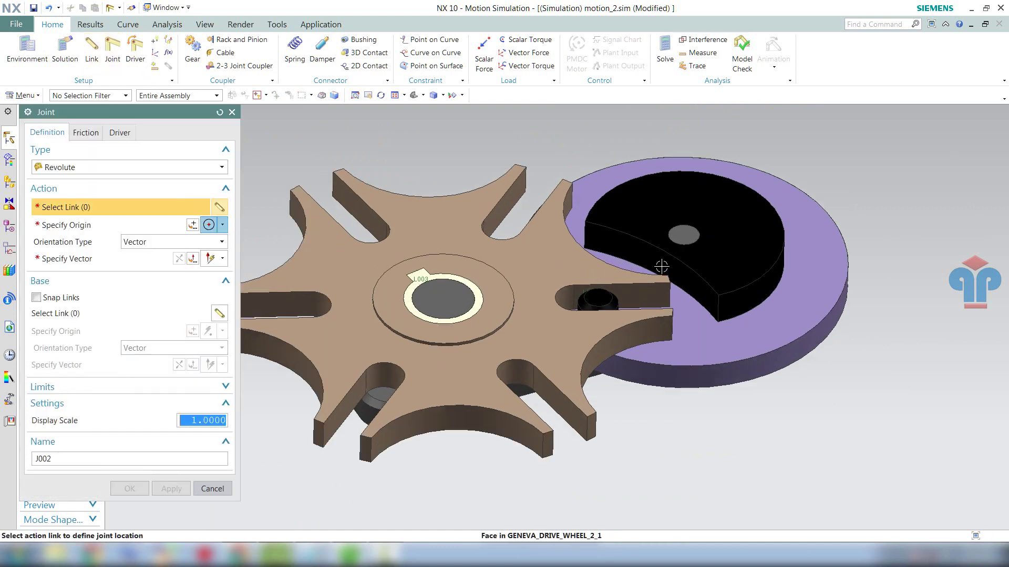
{"action": "middle_click_drag", "start_coordinate": [668, 278], "coordinate": [777, 305]}
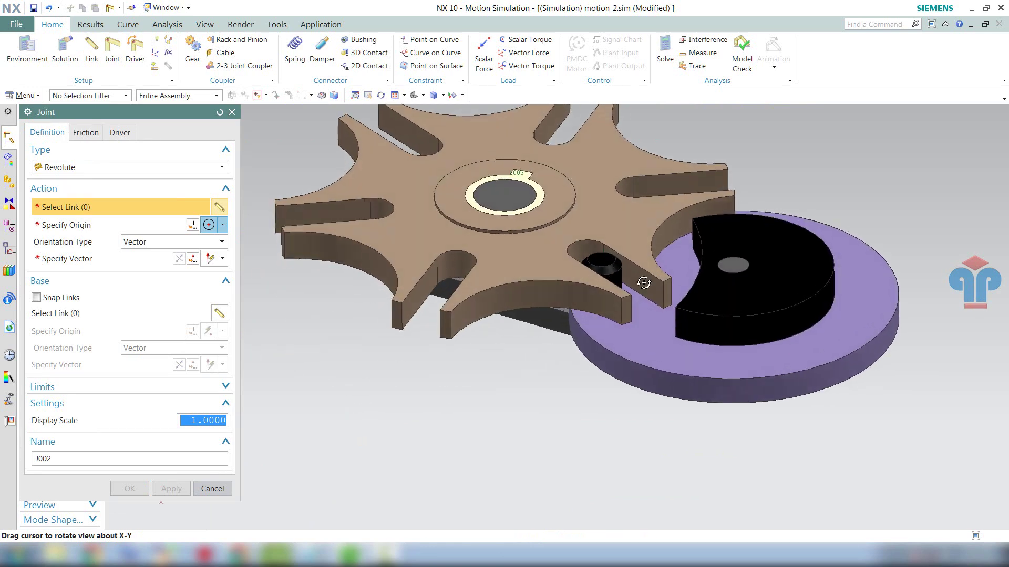
{"action": "scroll", "coordinate": [778, 305], "scroll_direction": "up", "scroll_amount": 3}
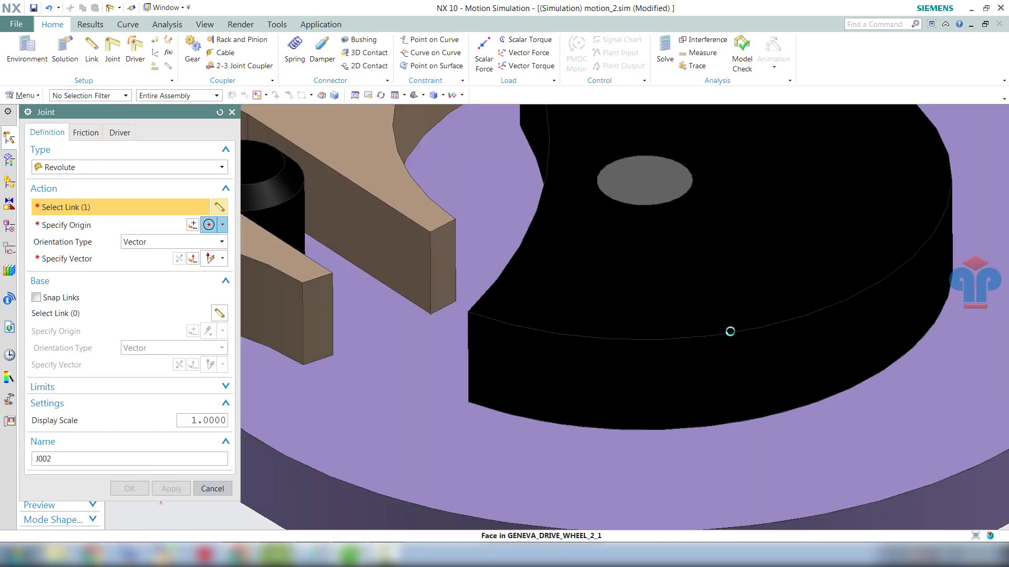
{"action": "left_click", "coordinate": [792, 330]}
{"action": "scroll", "coordinate": [653, 293], "scroll_direction": "down", "scroll_amount": 3}
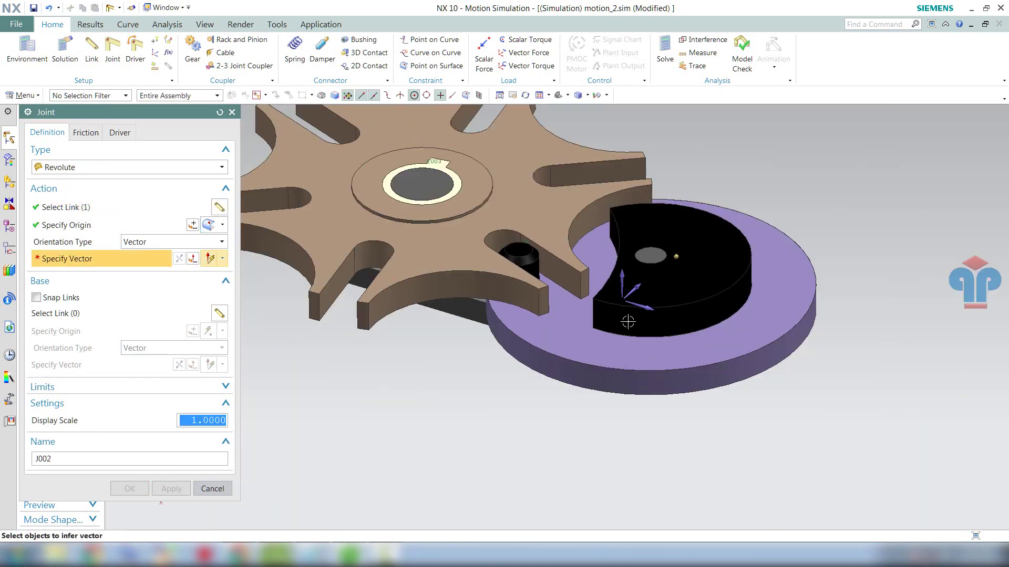
{"action": "middle_click_drag", "start_coordinate": [582, 318], "coordinate": [688, 285]}
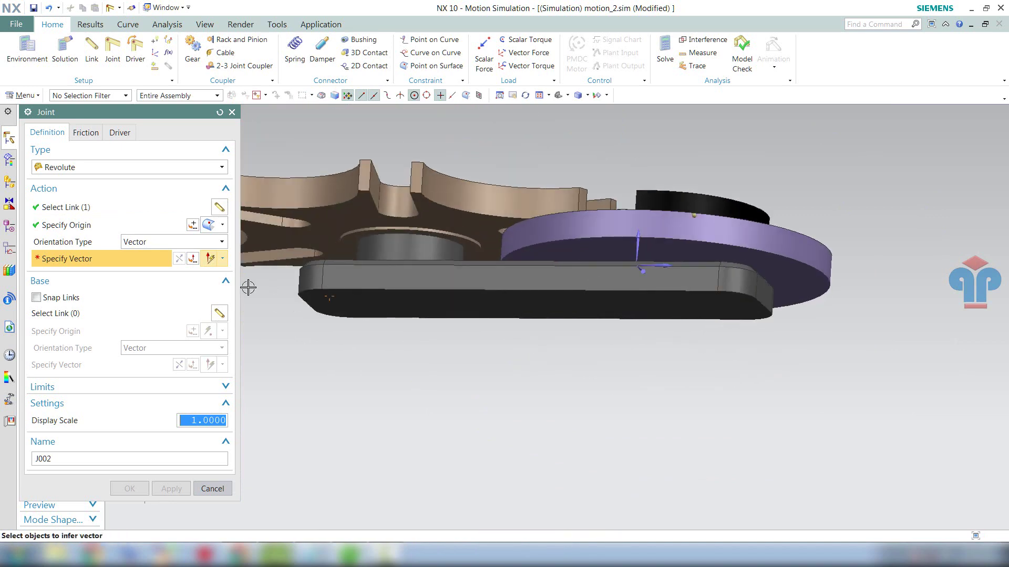
{"action": "middle_click_drag", "start_coordinate": [549, 232], "coordinate": [260, 330]}
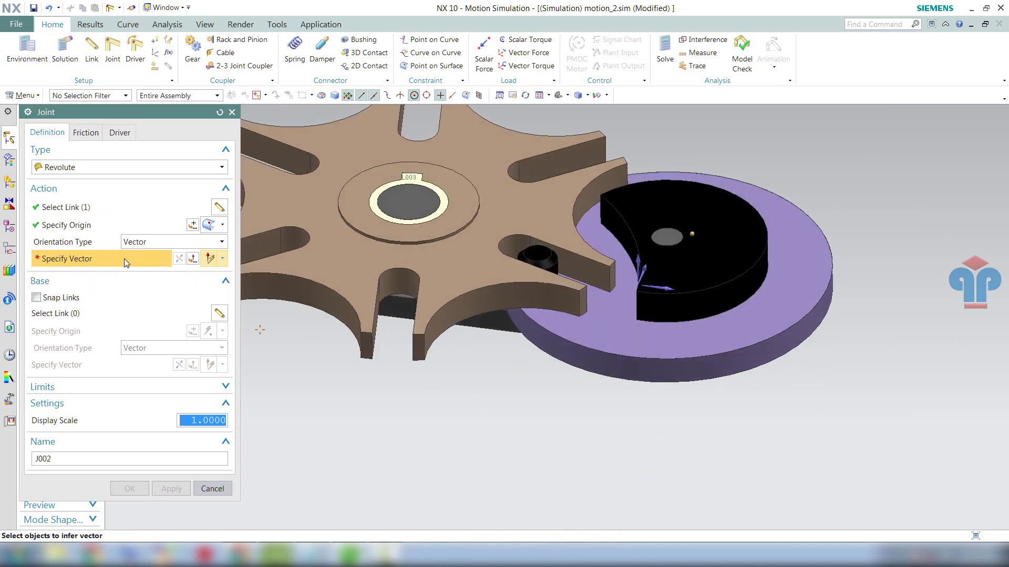
{"action": "left_click", "coordinate": [76, 210]}
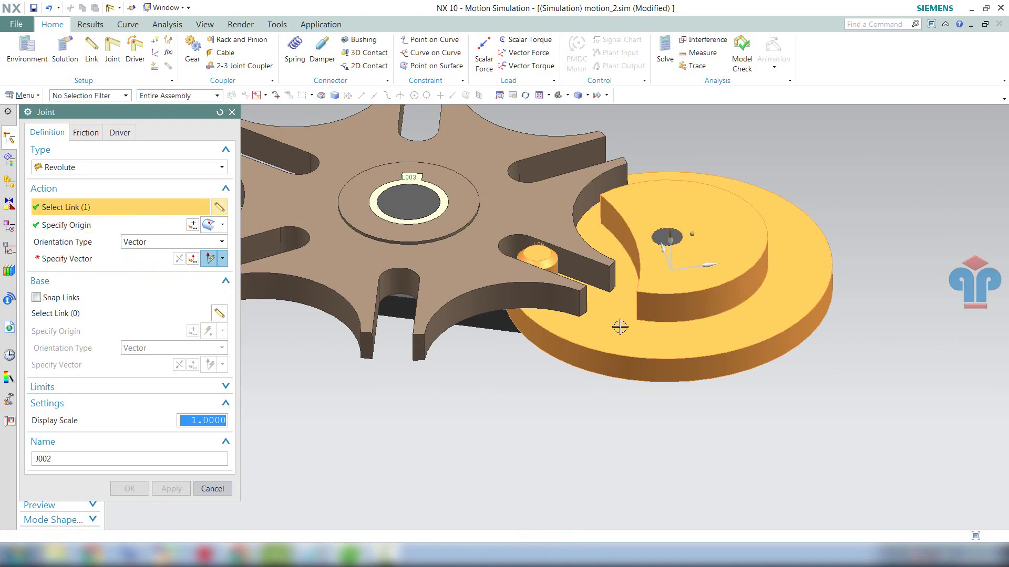
{"action": "scroll", "coordinate": [719, 356], "scroll_direction": "up", "scroll_amount": 3}
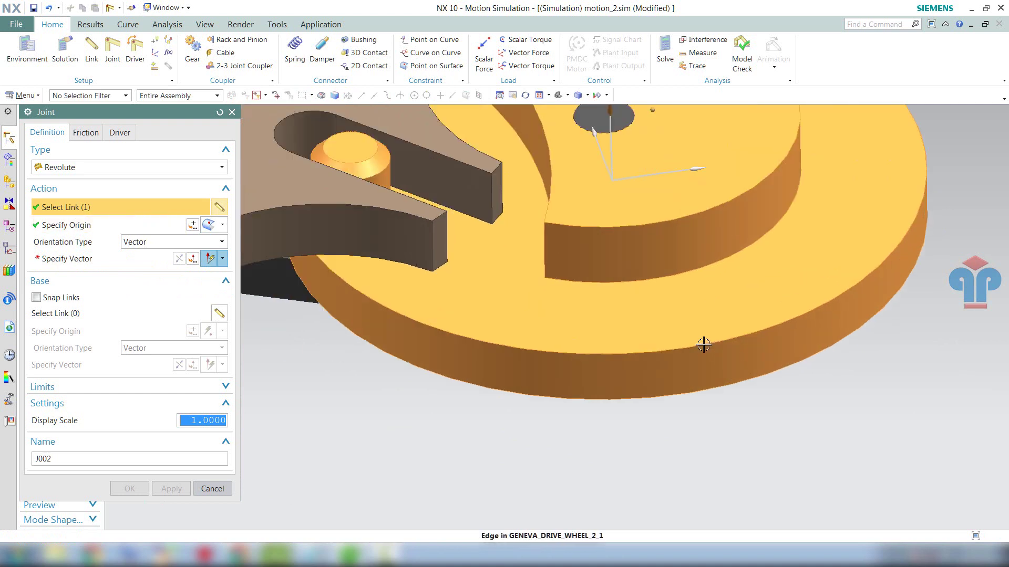
{"action": "left_click", "coordinate": [704, 345]}
{"action": "scroll", "coordinate": [568, 306], "scroll_direction": "down", "scroll_amount": 3}
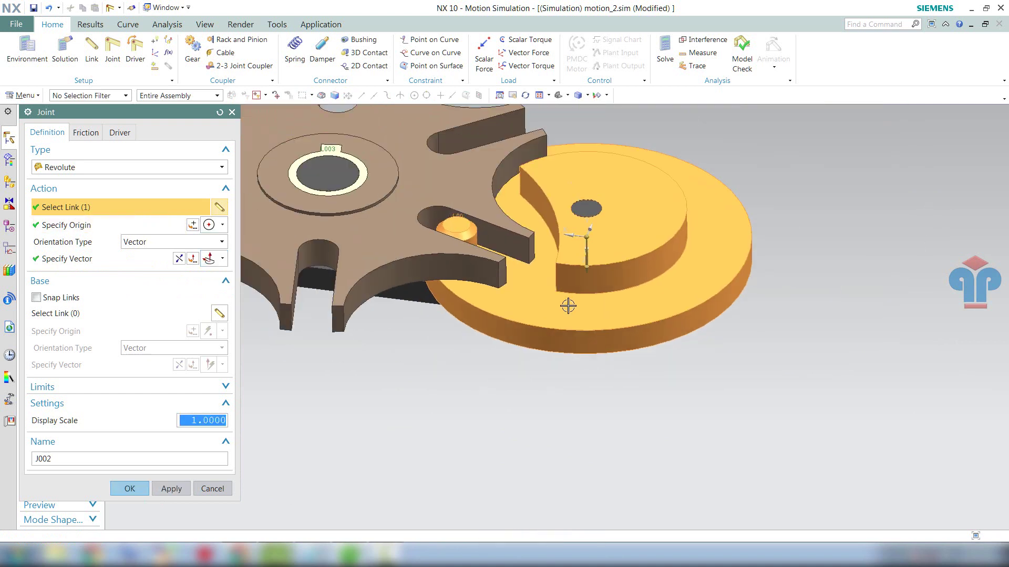
- Set the base plate as the base link and create joint J002
{"action": "left_click", "coordinate": [93, 313]}
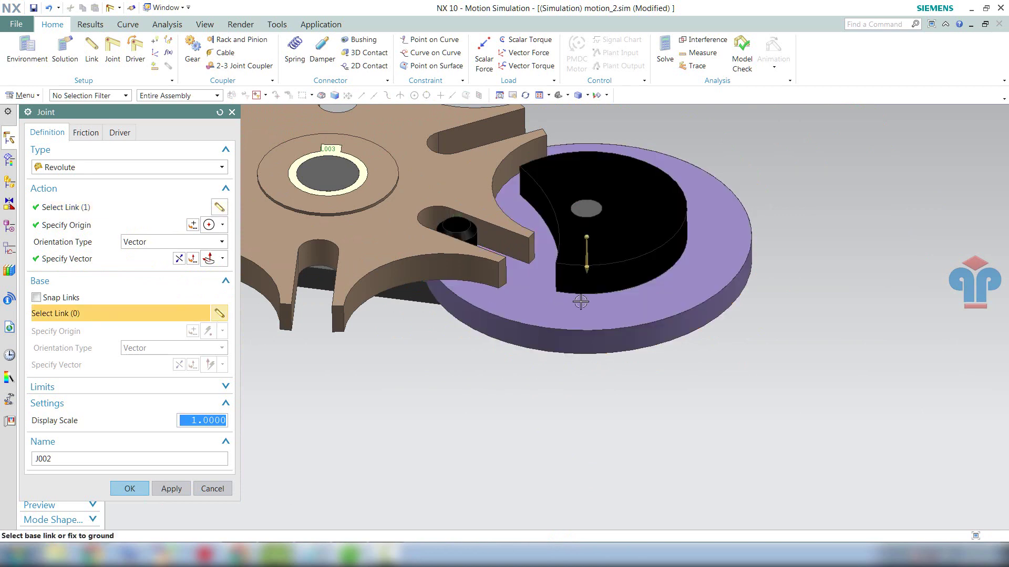
{"action": "mouse_move", "coordinate": [581, 301]}
{"action": "middle_mouse_down"}
{"action": "mouse_move", "coordinate": [574, 282]}
{"action": "mouse_move", "coordinate": [593, 266]}
{"action": "mouse_move", "coordinate": [534, 317]}
{"action": "middle_mouse_up"}
{"action": "left_click", "coordinate": [598, 269]}
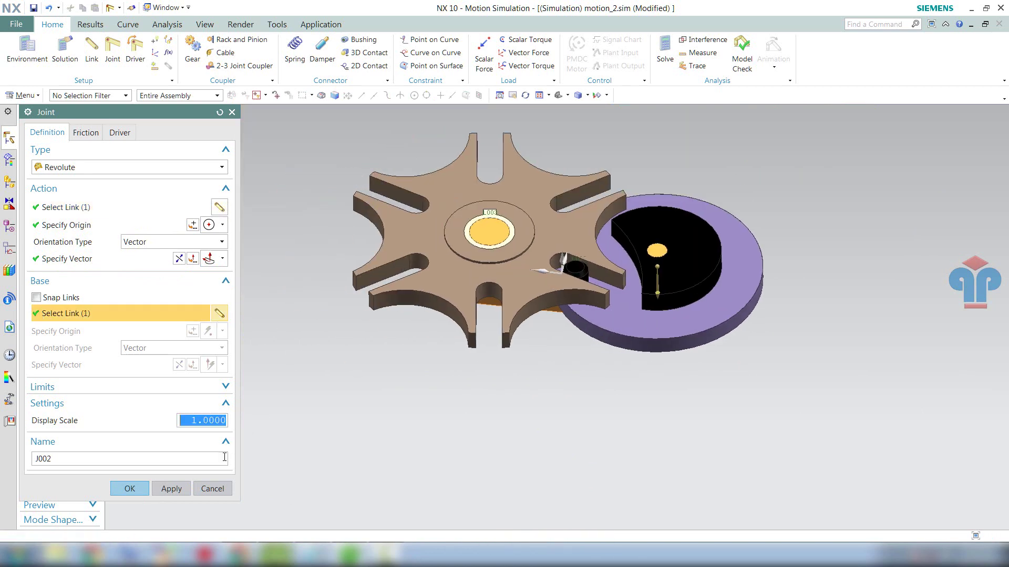
{"action": "left_click", "coordinate": [172, 489]}
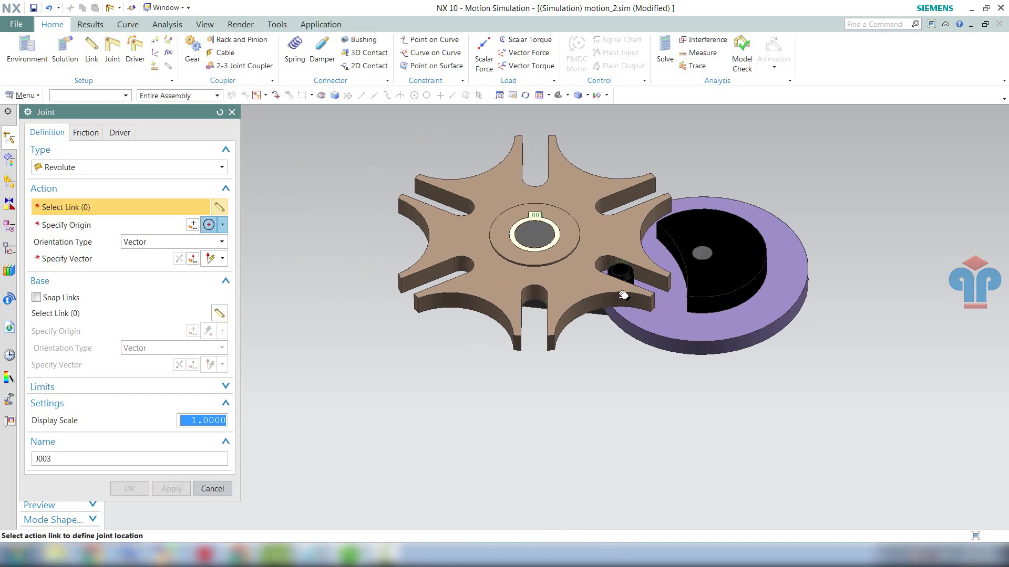
- Keep the Revolute type and set the Geneva wheel's hub edge as origin and axis
{"action": "middle_click_drag", "start_coordinate": [526, 278], "coordinate": [593, 280], "text": "shift"}
{"action": "left_click", "coordinate": [68, 169]}
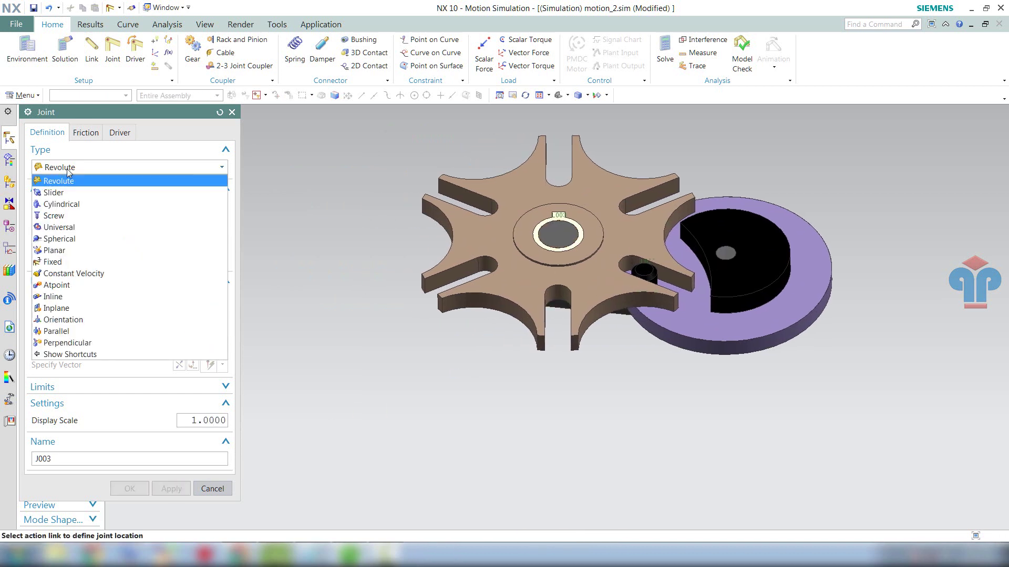
{"action": "left_click", "coordinate": [67, 181]}
{"action": "middle_click_drag", "start_coordinate": [591, 262], "coordinate": [592, 246]}
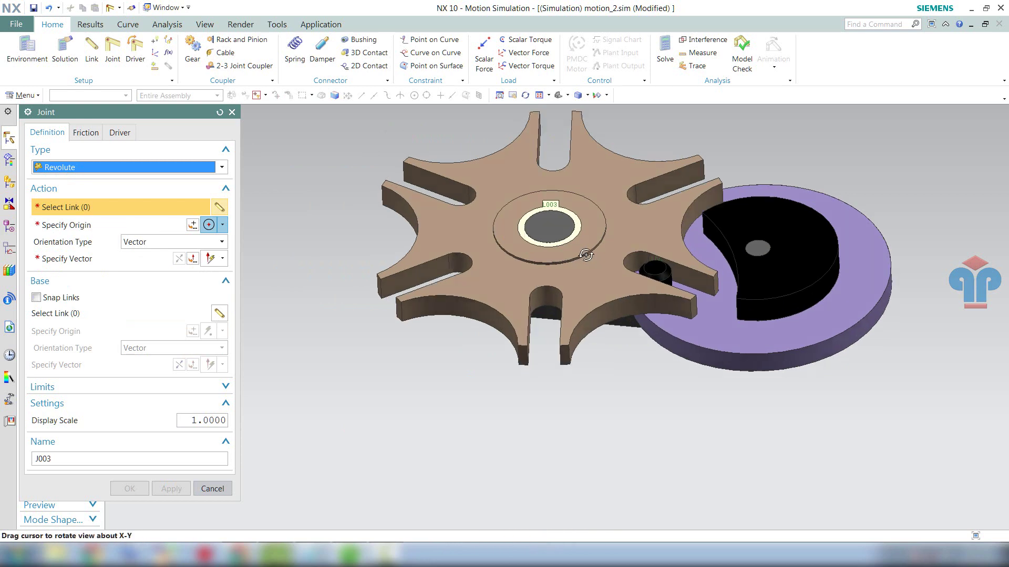
{"action": "scroll", "coordinate": [591, 252], "scroll_direction": "up", "scroll_amount": 3}
{"action": "scroll", "coordinate": [590, 258], "scroll_direction": "up", "scroll_amount": 3}
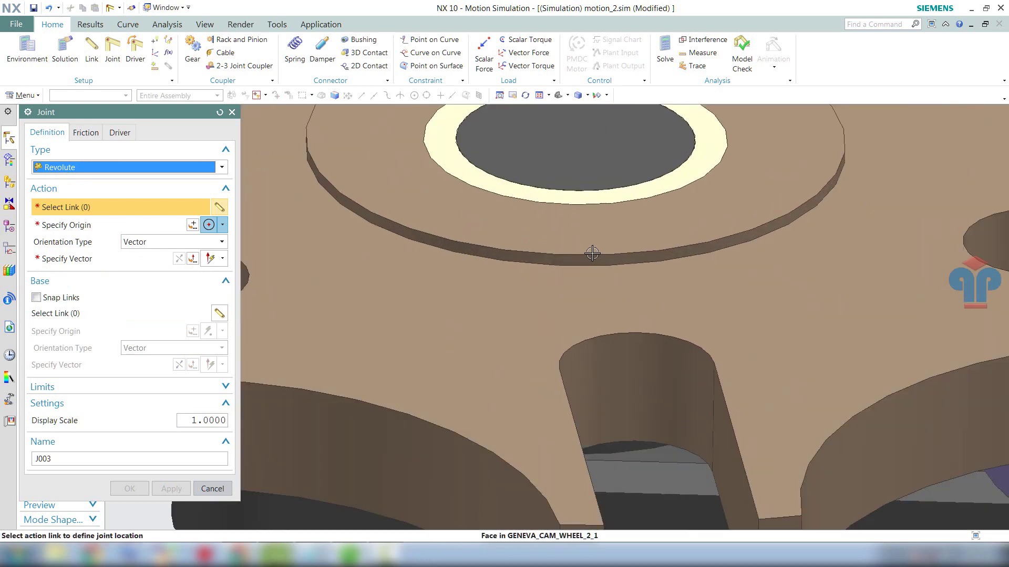
{"action": "left_click", "coordinate": [593, 256]}
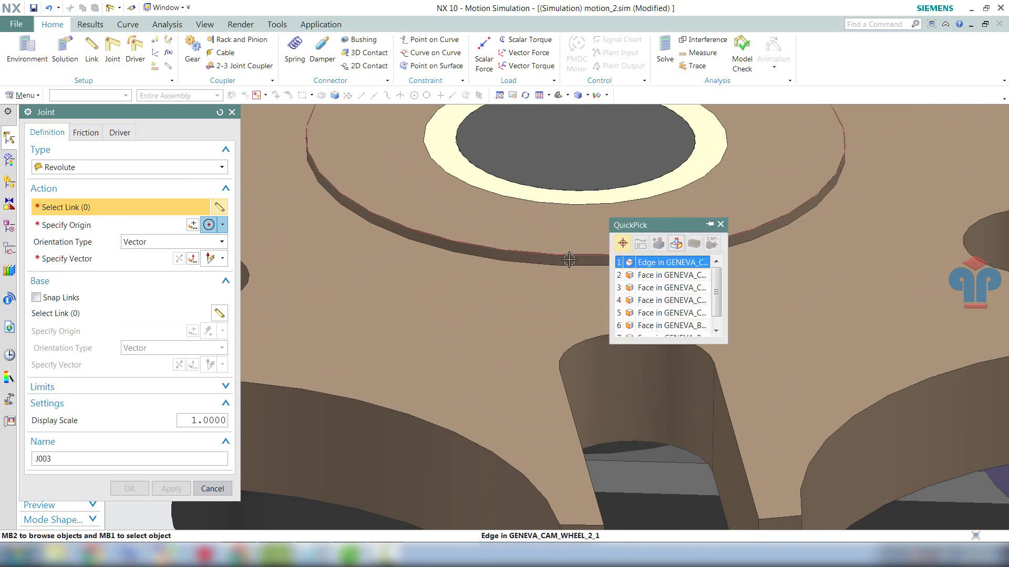
{"action": "left_click", "coordinate": [649, 267]}
{"action": "scroll", "coordinate": [581, 261], "scroll_direction": "down", "scroll_amount": 5}
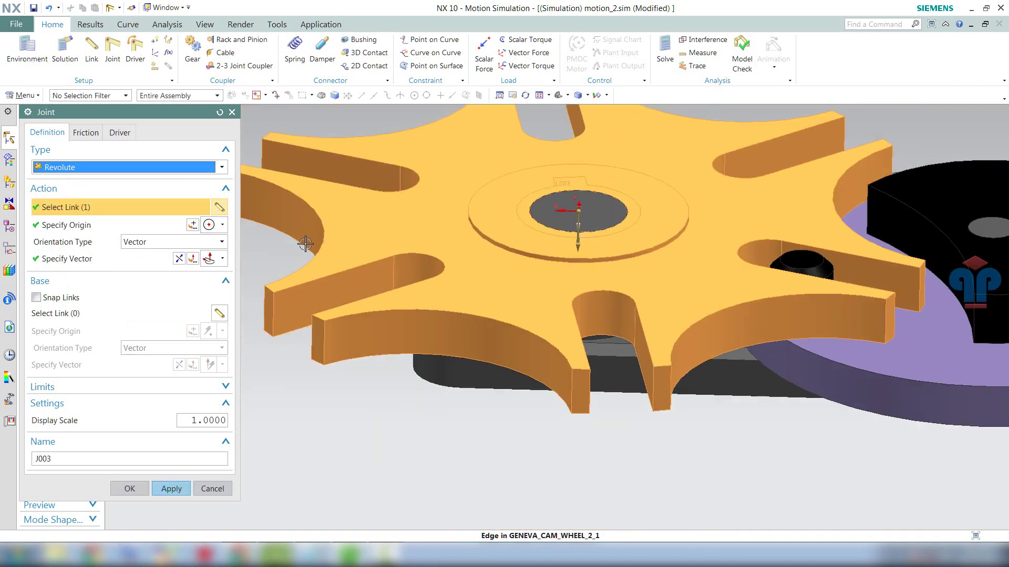
- Set the base plate as the base link and create joint J003
{"action": "left_click", "coordinate": [121, 309]}
{"action": "scroll", "coordinate": [602, 302], "scroll_direction": "down", "scroll_amount": 3}
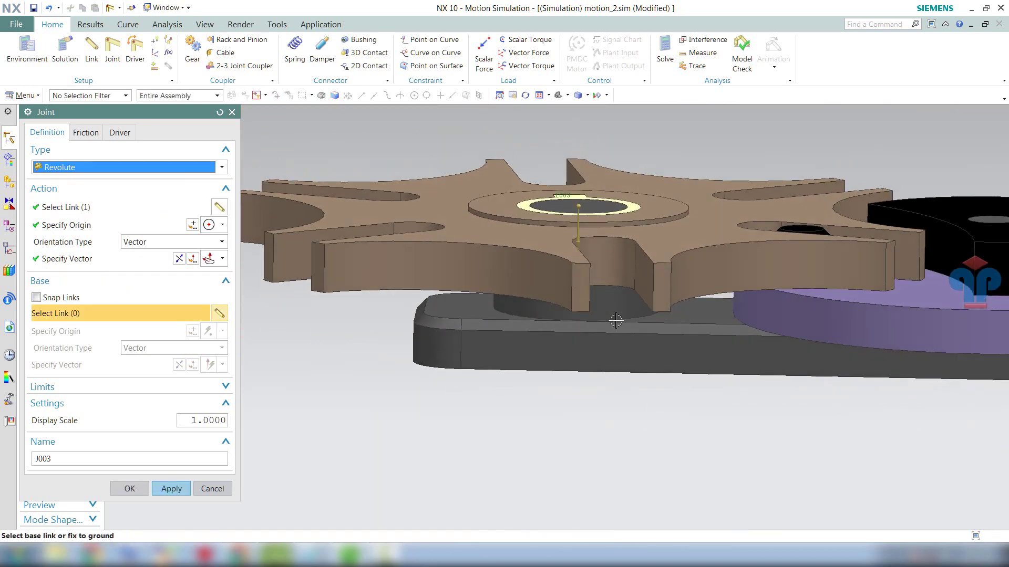
{"action": "left_click", "coordinate": [602, 336]}
{"action": "middle_click_drag", "start_coordinate": [601, 336], "coordinate": [578, 295]}
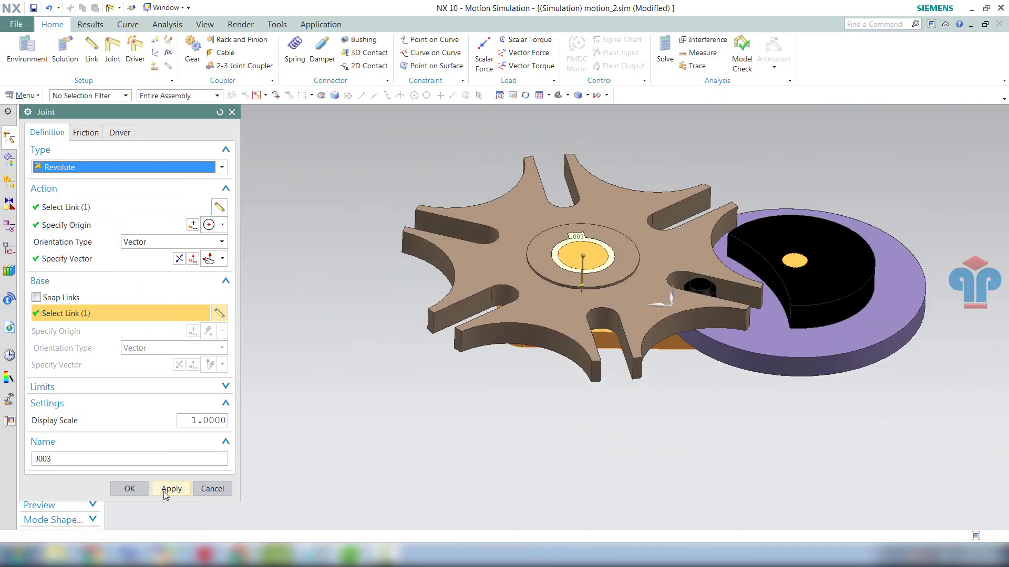
{"action": "left_click", "coordinate": [165, 494]}
- Close the Joint dialog and inspect the Geneva wheel, disc and underside
{"action": "left_click", "coordinate": [212, 488]}
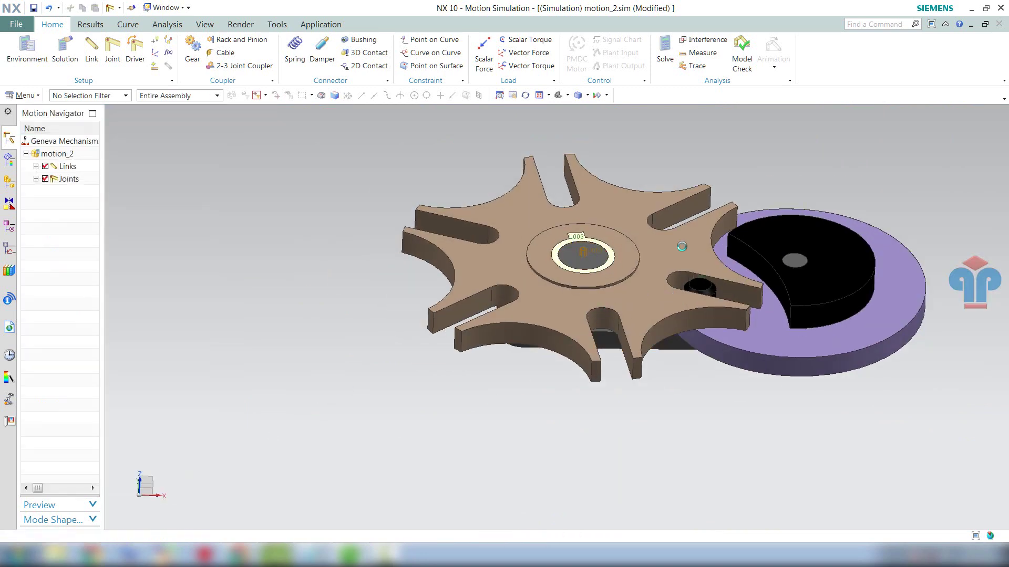
{"action": "scroll", "coordinate": [536, 251], "scroll_direction": "up", "scroll_amount": 3}
{"action": "scroll", "coordinate": [537, 251], "scroll_direction": "up", "scroll_amount": 3}
{"action": "scroll", "coordinate": [537, 252], "scroll_direction": "down", "scroll_amount": 3}
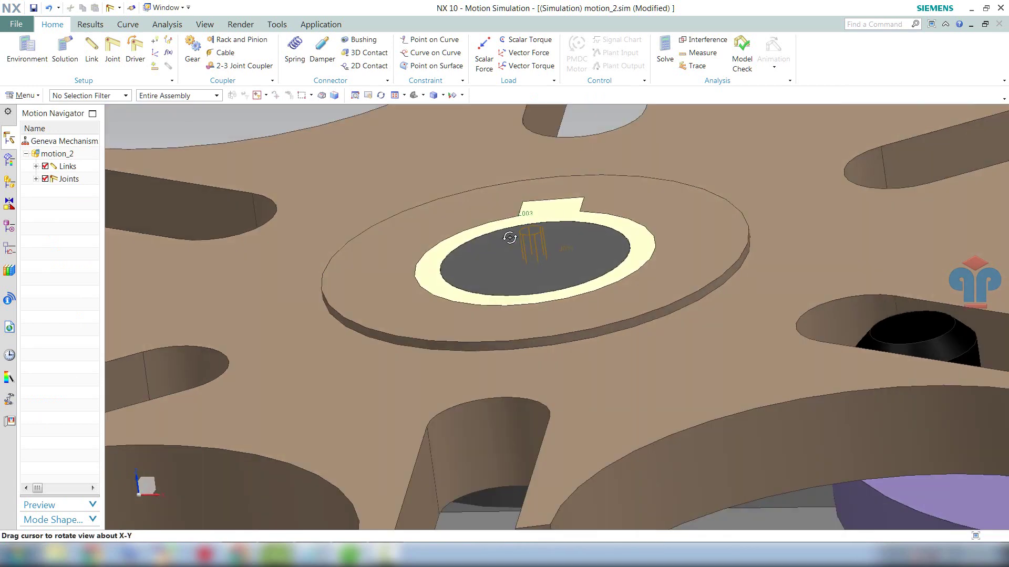
{"action": "middle_click_drag", "start_coordinate": [536, 252], "coordinate": [531, 239]}
{"action": "scroll", "coordinate": [531, 239], "scroll_direction": "down", "scroll_amount": 5}
{"action": "scroll", "coordinate": [661, 279], "scroll_direction": "up", "scroll_amount": 2}
{"action": "scroll", "coordinate": [661, 279], "scroll_direction": "up", "scroll_amount": 2}
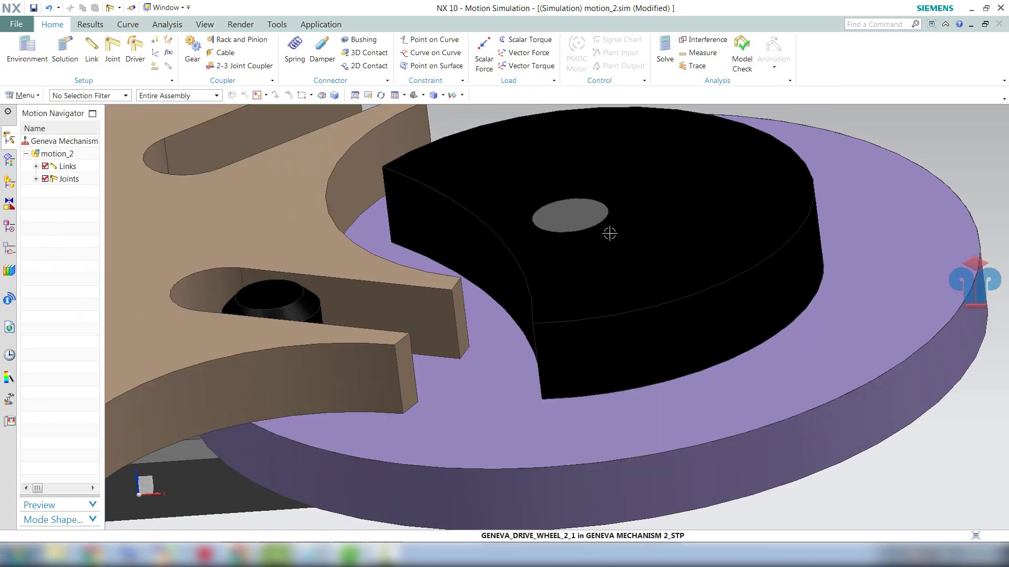
{"action": "mouse_move", "coordinate": [607, 232]}
{"action": "middle_mouse_down"}
{"action": "mouse_move", "coordinate": [585, 162]}
{"action": "mouse_move", "coordinate": [596, 212]}
{"action": "mouse_move", "coordinate": [621, 250]}
{"action": "middle_mouse_up"}
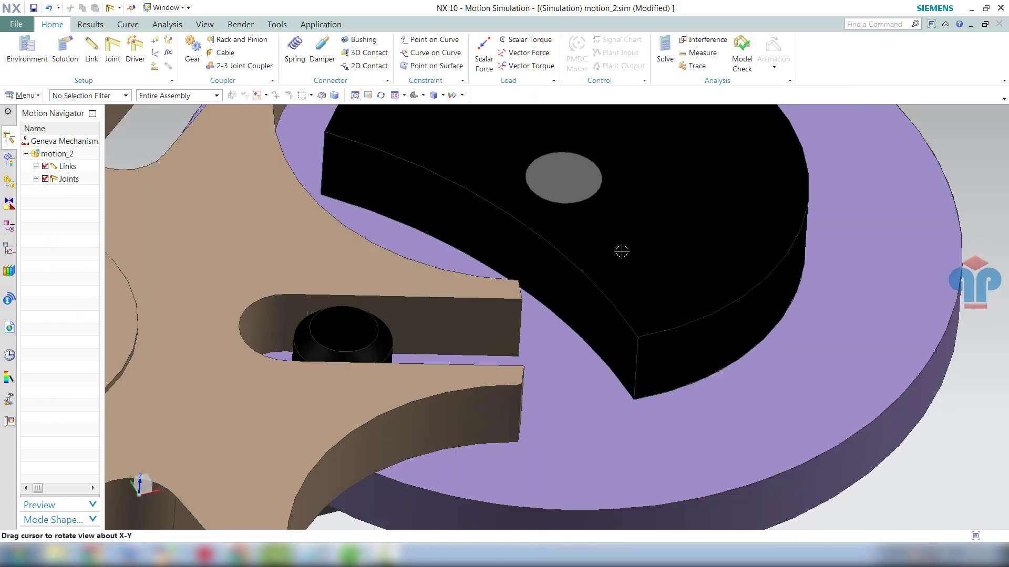
- Review joint J002 around the mechanism and confirm its settings
{"action": "scroll", "coordinate": [622, 250], "scroll_direction": "down", "scroll_amount": 5}
{"action": "scroll", "coordinate": [585, 259], "scroll_direction": "up", "scroll_amount": 2}
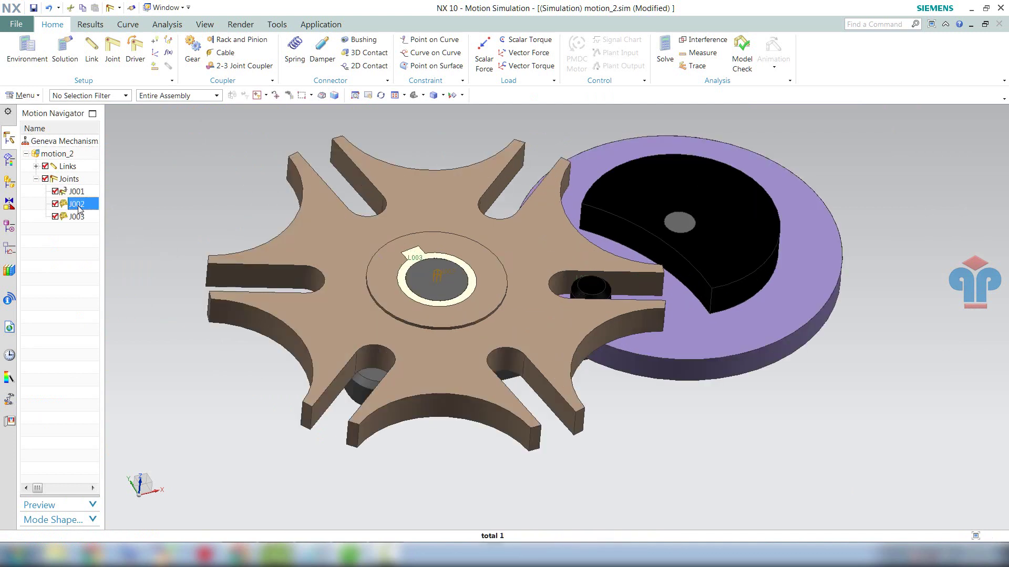
{"action": "scroll", "coordinate": [741, 255], "scroll_direction": "up", "scroll_amount": 2}
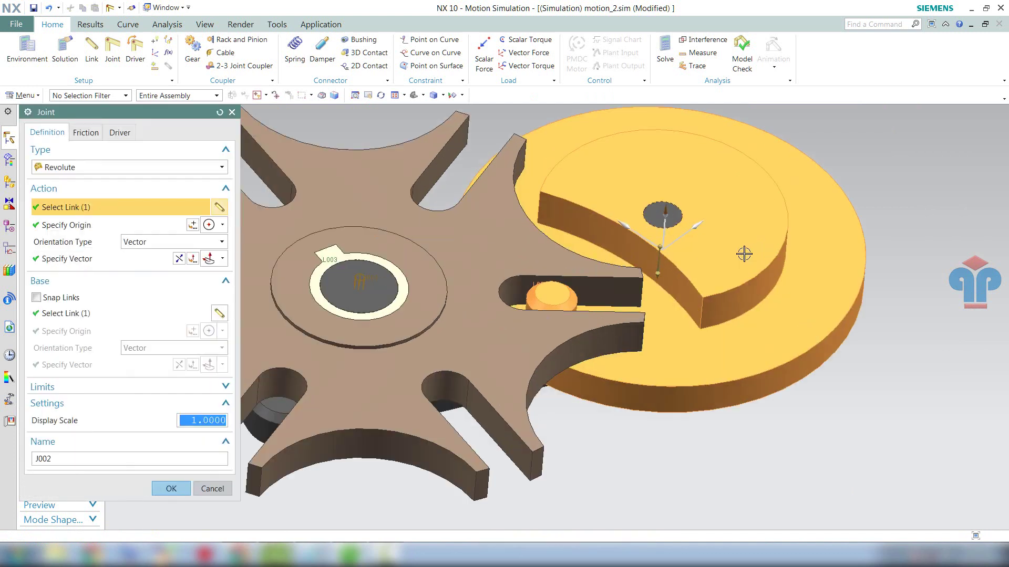
{"action": "scroll", "coordinate": [726, 254], "scroll_direction": "up", "scroll_amount": 2}
{"action": "mouse_move", "coordinate": [726, 255]}
{"action": "middle_mouse_down"}
{"action": "mouse_move", "coordinate": [711, 293]}
{"action": "mouse_move", "coordinate": [725, 279]}
{"action": "mouse_move", "coordinate": [697, 205]}
{"action": "mouse_move", "coordinate": [683, 242]}
{"action": "middle_mouse_up"}
{"action": "left_click", "coordinate": [171, 488]}
- Hide the base plate with Ctrl+B to see the joint symbol, then restore it
{"action": "scroll", "coordinate": [691, 311], "scroll_direction": "down", "scroll_amount": 2}
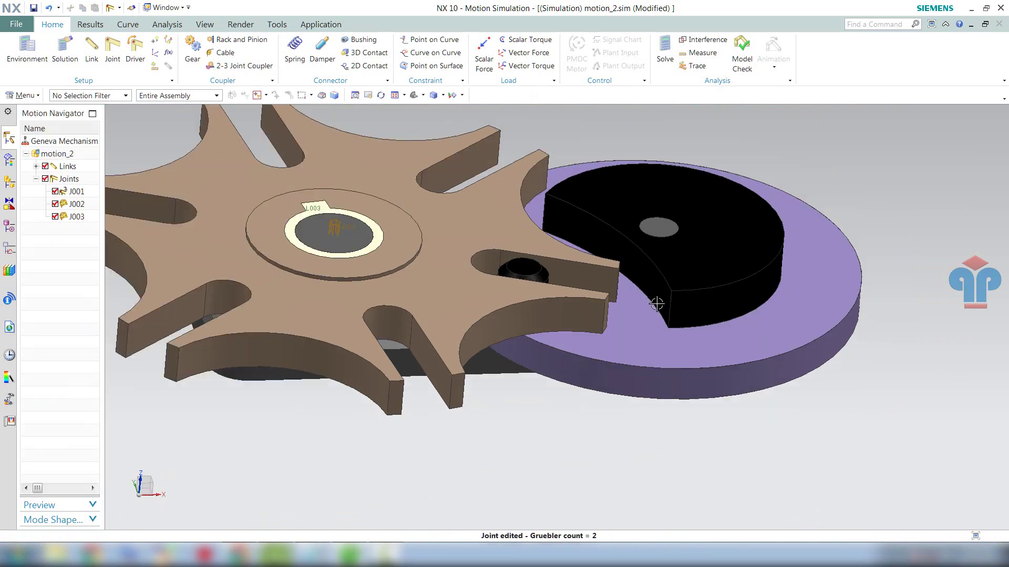
{"action": "scroll", "coordinate": [692, 310], "scroll_direction": "down", "scroll_amount": 2}
{"action": "scroll", "coordinate": [692, 310], "scroll_direction": "up", "scroll_amount": 2}
{"action": "left_click", "coordinate": [669, 344]}
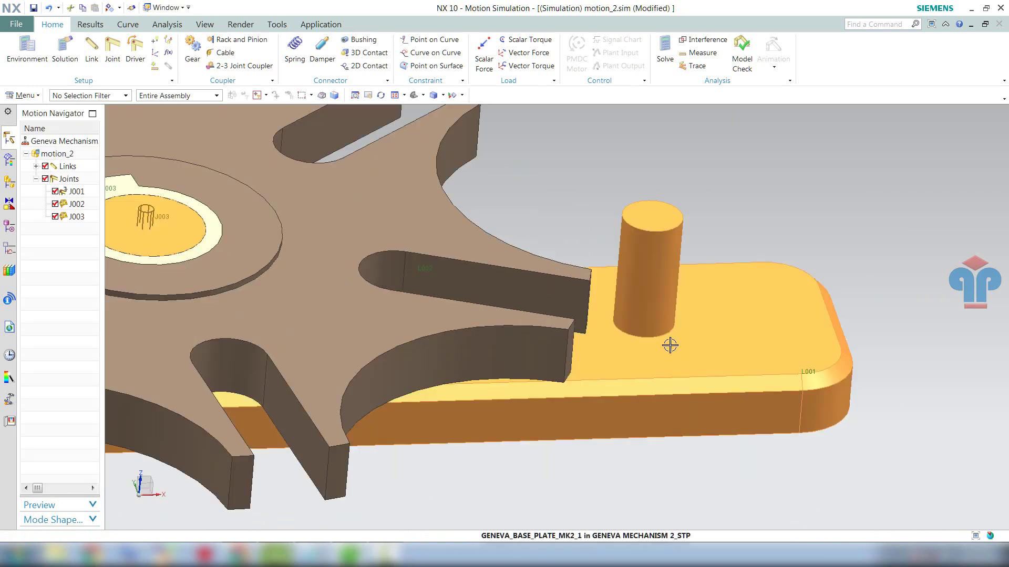
{"action": "key", "text": "ctrl+b"}
{"action": "scroll", "coordinate": [662, 326], "scroll_direction": "up", "scroll_amount": 2}
{"action": "scroll", "coordinate": [654, 297], "scroll_direction": "down", "scroll_amount": 3}
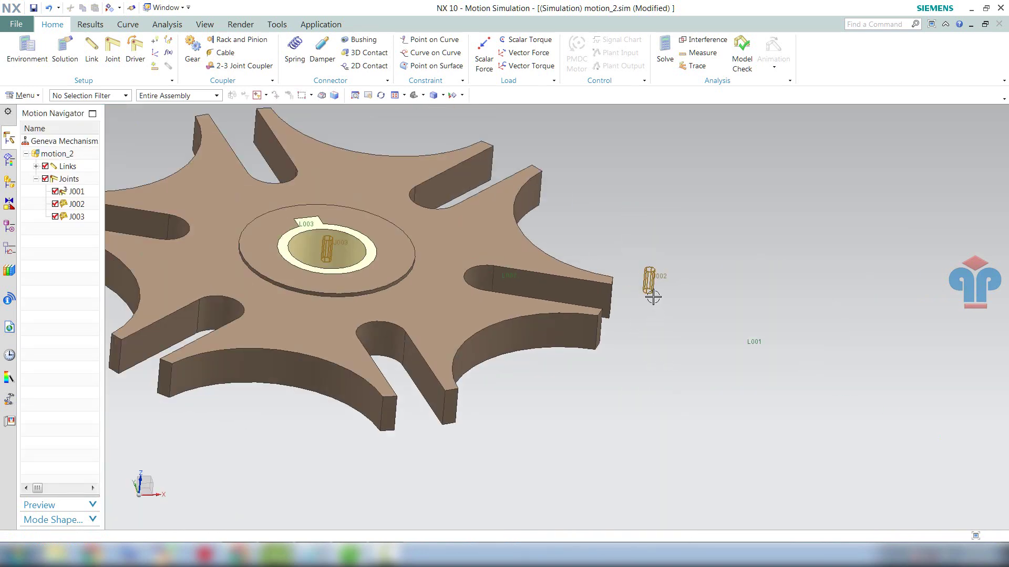
{"action": "key", "text": "ctrl+z"}
{"action": "key", "text": "ctrl+z"}
{"action": "scroll", "coordinate": [653, 295], "scroll_direction": "down", "scroll_amount": 3}
{"action": "mouse_move", "coordinate": [653, 298]}
{"action": "middle_mouse_down"}
{"action": "mouse_move", "coordinate": [640, 314]}
{"action": "mouse_move", "coordinate": [625, 284]}
{"action": "mouse_move", "coordinate": [581, 299]}
{"action": "middle_mouse_up"}
{"action": "scroll", "coordinate": [608, 298], "scroll_direction": "up", "scroll_amount": 2}
{"action": "scroll", "coordinate": [608, 297], "scroll_direction": "up", "scroll_amount": 2}
{"action": "scroll", "coordinate": [587, 306], "scroll_direction": "up", "scroll_amount": 1}
{"action": "scroll", "coordinate": [586, 307], "scroll_direction": "up", "scroll_amount": 1}
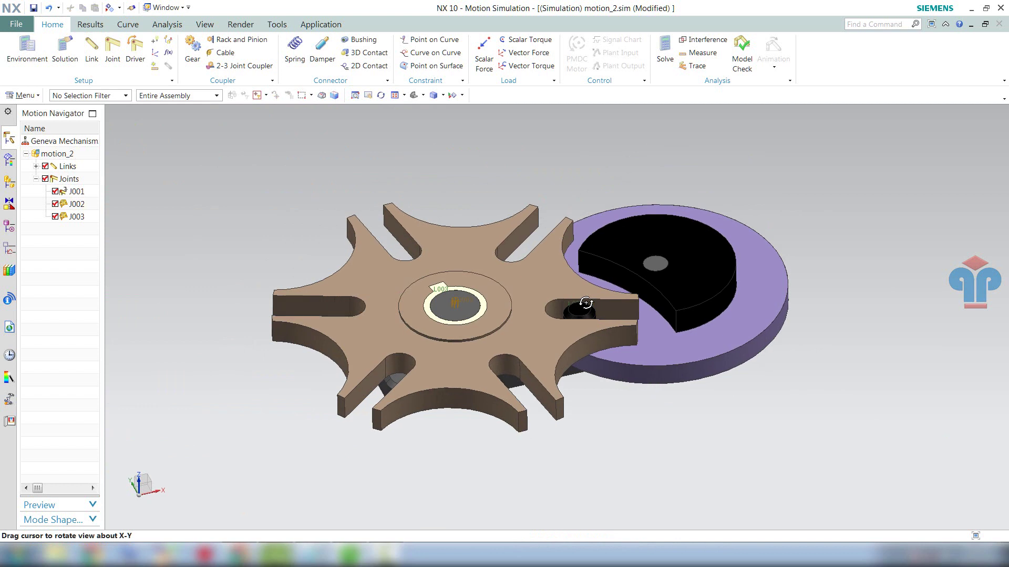
- Create 3D contact G001 between the Geneva wheel and the drive wheel with its pin
{"action": "left_click", "coordinate": [361, 59]}
{"action": "scroll", "coordinate": [605, 320], "scroll_direction": "up", "scroll_amount": 4}
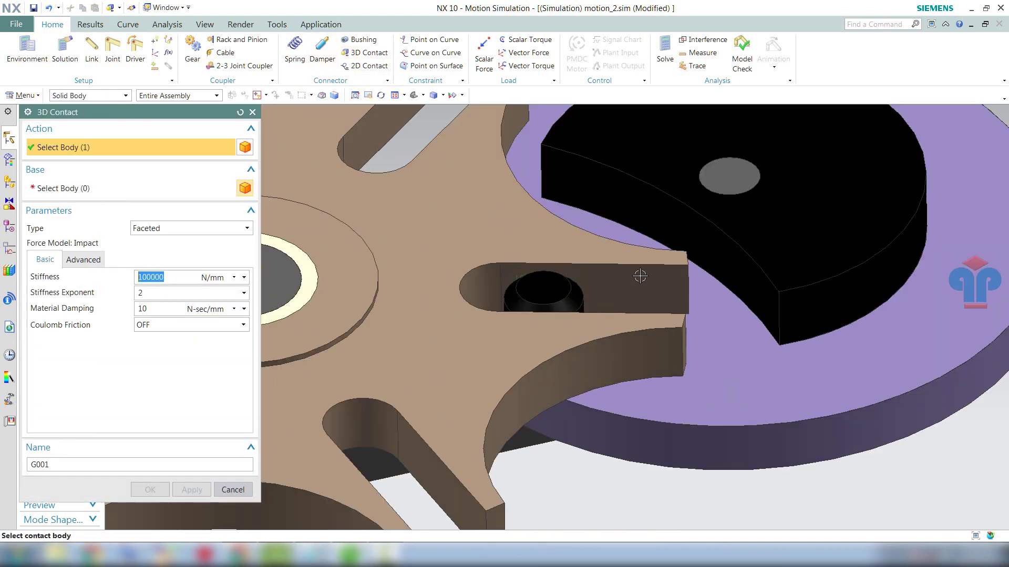
{"action": "left_click", "coordinate": [682, 234]}
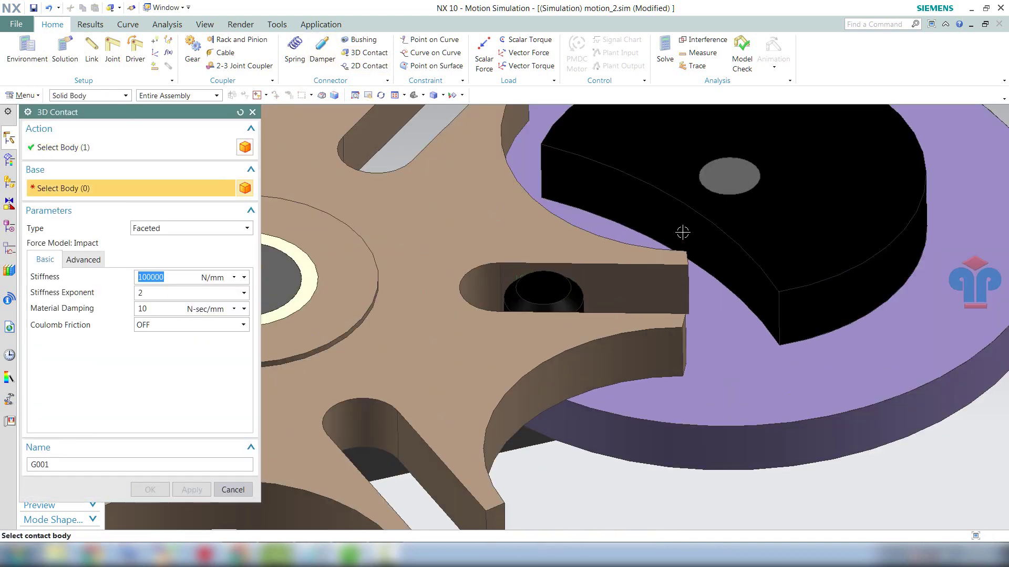
{"action": "left_click", "coordinate": [560, 297]}
{"action": "left_click", "coordinate": [157, 496]}
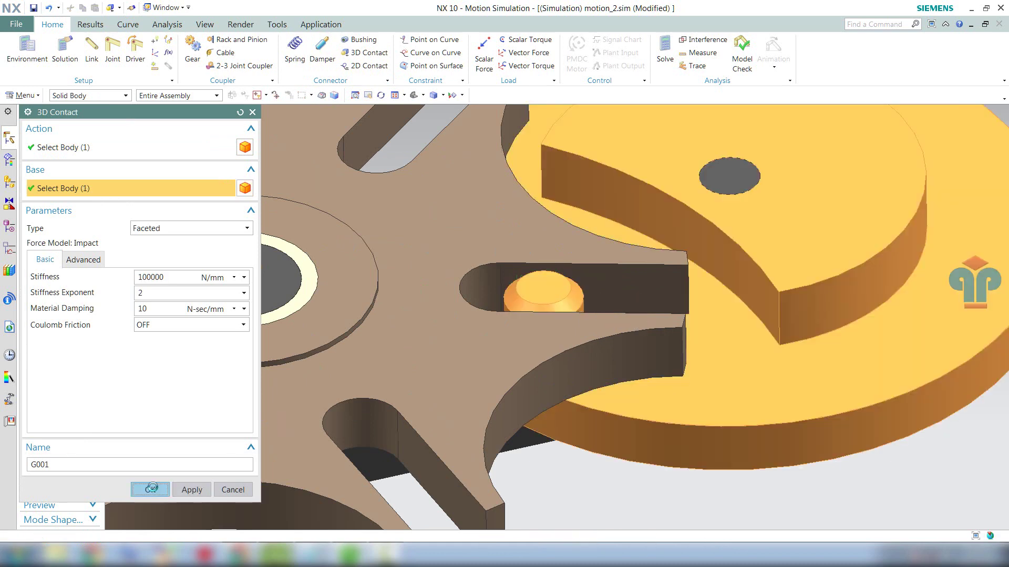
{"action": "scroll", "coordinate": [489, 379], "scroll_direction": "down", "scroll_amount": 2}
{"action": "scroll", "coordinate": [578, 296], "scroll_direction": "down", "scroll_amount": 2}
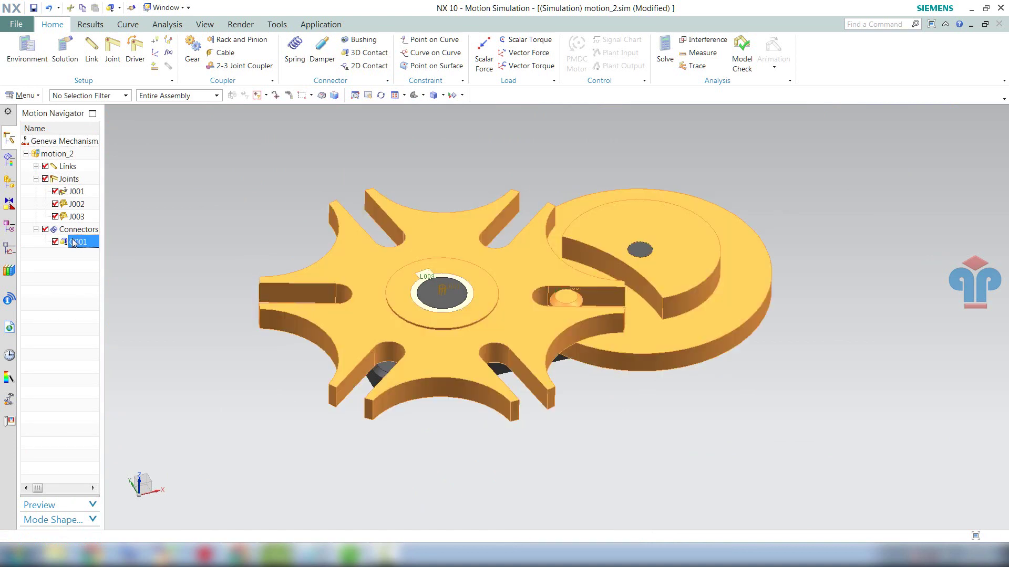
- Reopen contact G001, review its bodies and confirm it
{"action": "double_click", "coordinate": [73, 242]}
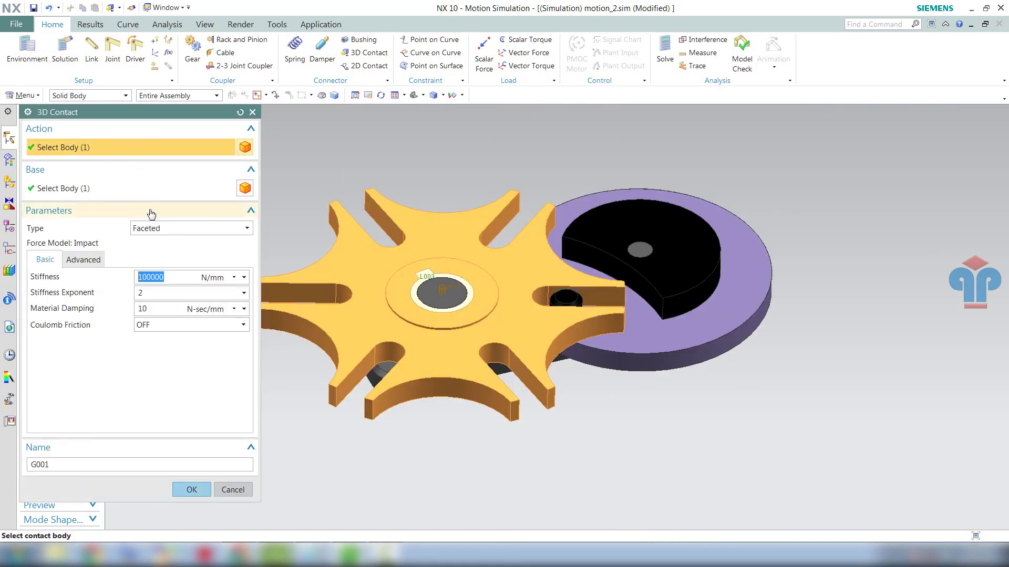
{"action": "left_click", "coordinate": [190, 489]}
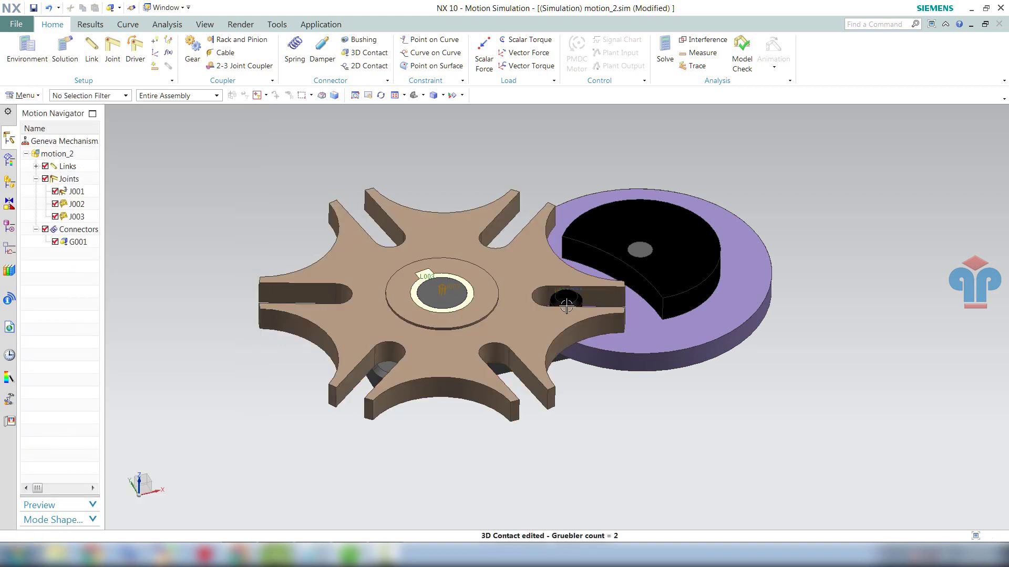
{"action": "middle_click_drag", "start_coordinate": [525, 299], "coordinate": [548, 295]}
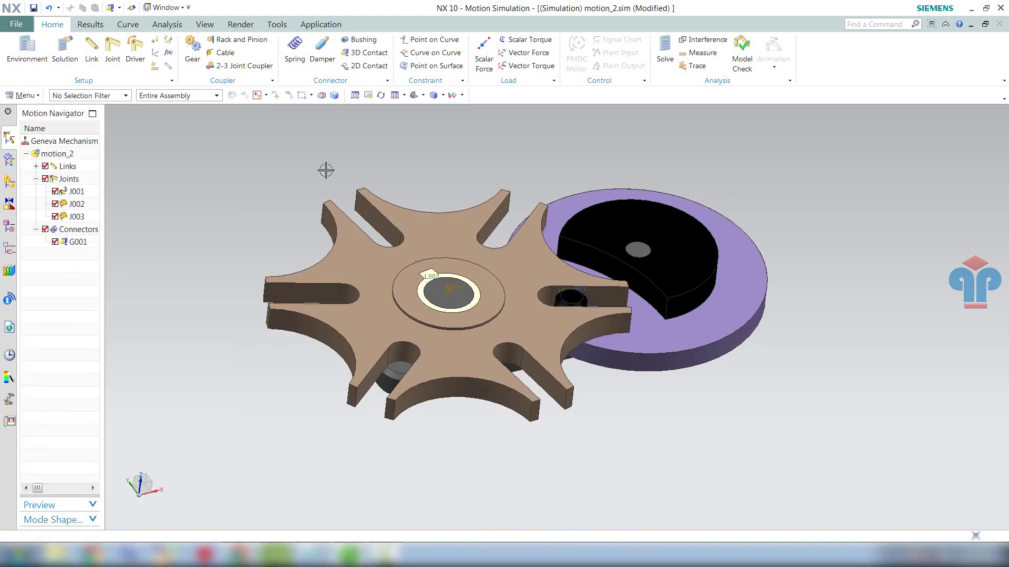
- Give joint J002 a Constant rotation driver with initial velocity 1 degrees/sec
{"action": "double_click", "coordinate": [77, 204]}
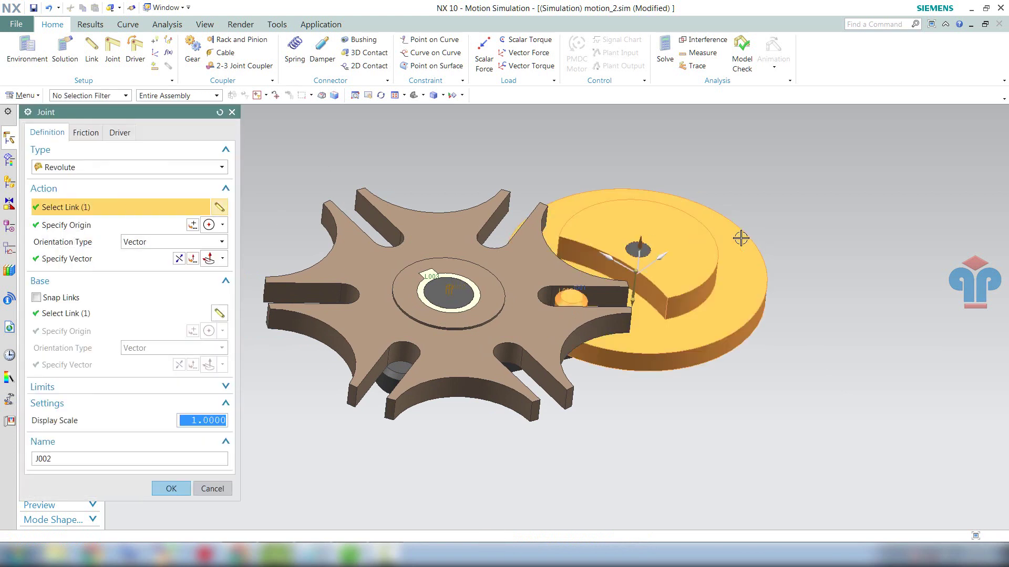
{"action": "left_click", "coordinate": [120, 133]}
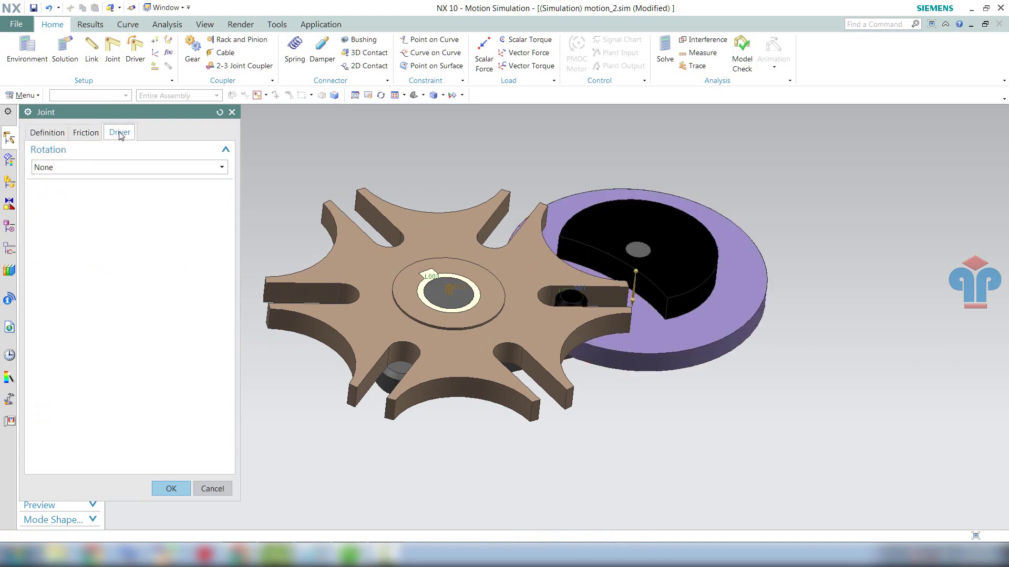
{"action": "left_click", "coordinate": [96, 167]}
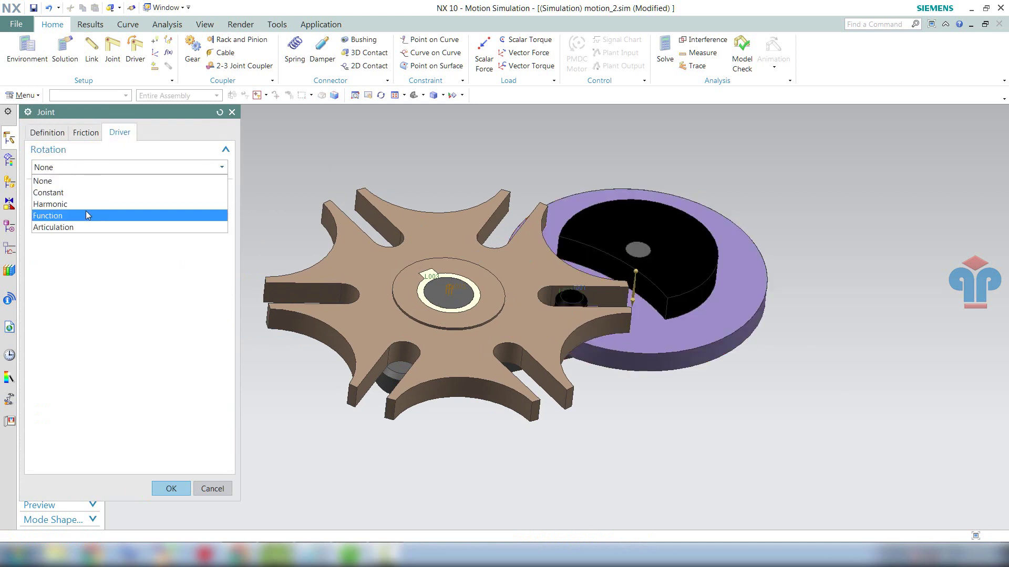
{"action": "left_click", "coordinate": [71, 194]}
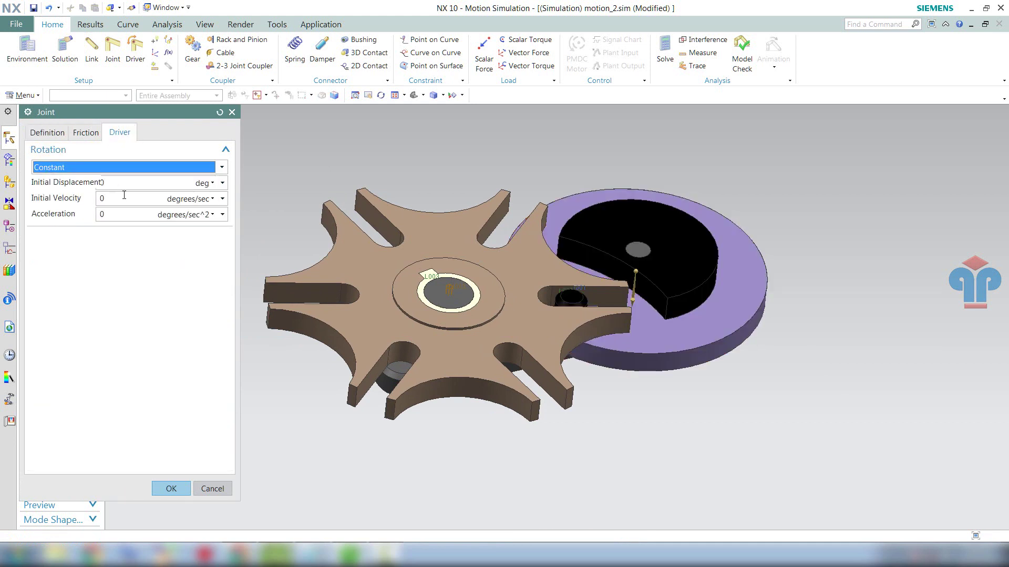
{"action": "double_click", "coordinate": [98, 198]}
{"action": "type", "text": "1"}
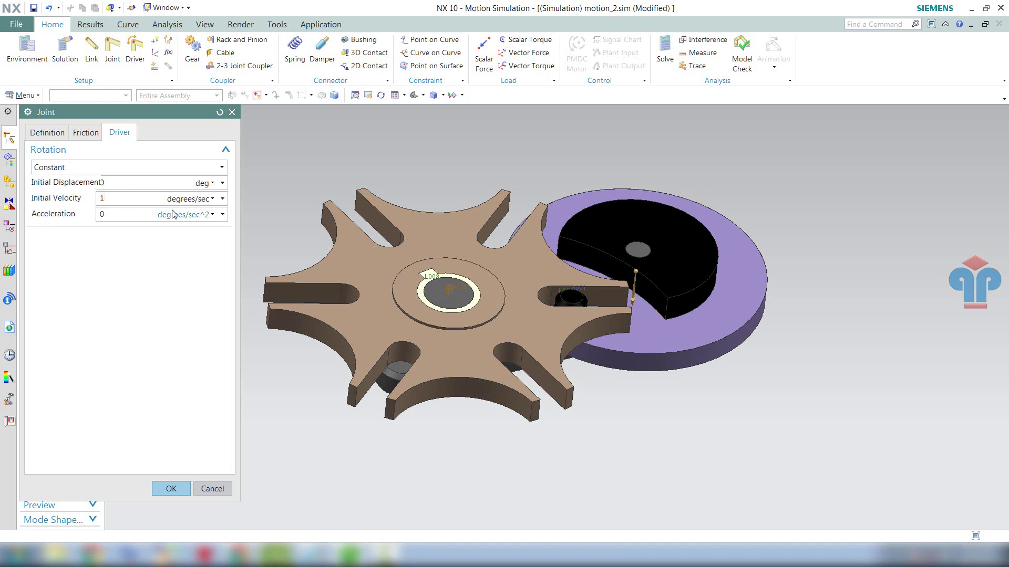
{"action": "left_click", "coordinate": [171, 489]}
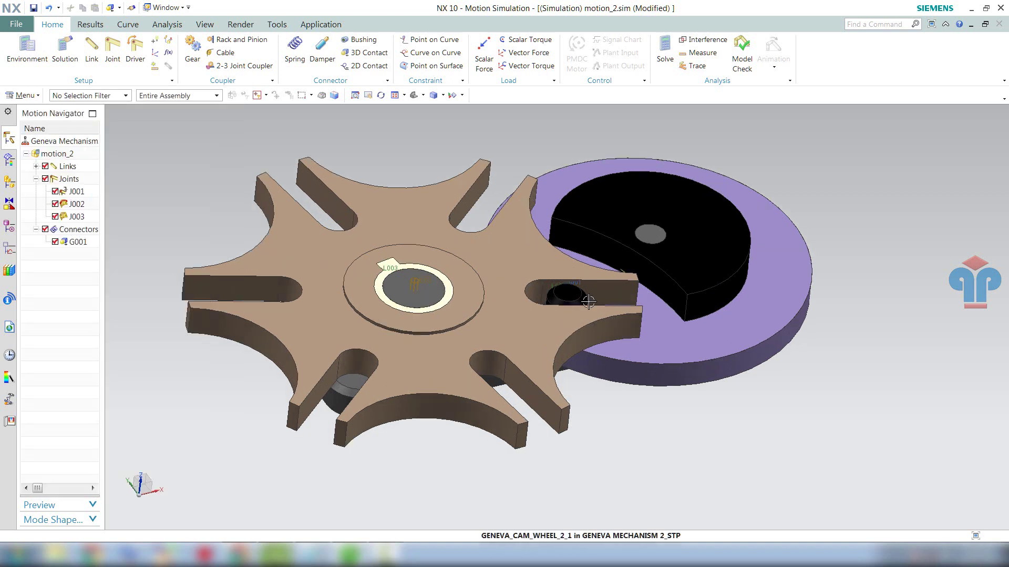
{"action": "middle_click_drag", "start_coordinate": [526, 294], "coordinate": [581, 299]}
{"action": "scroll", "coordinate": [581, 299], "scroll_direction": "down", "scroll_amount": 3}
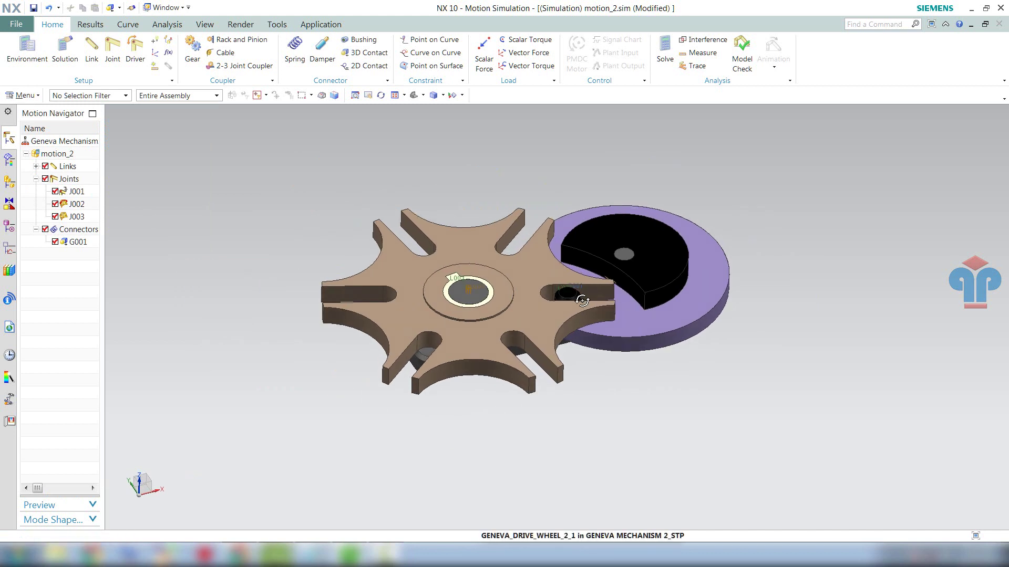
{"action": "scroll", "coordinate": [582, 300], "scroll_direction": "up", "scroll_amount": 2}
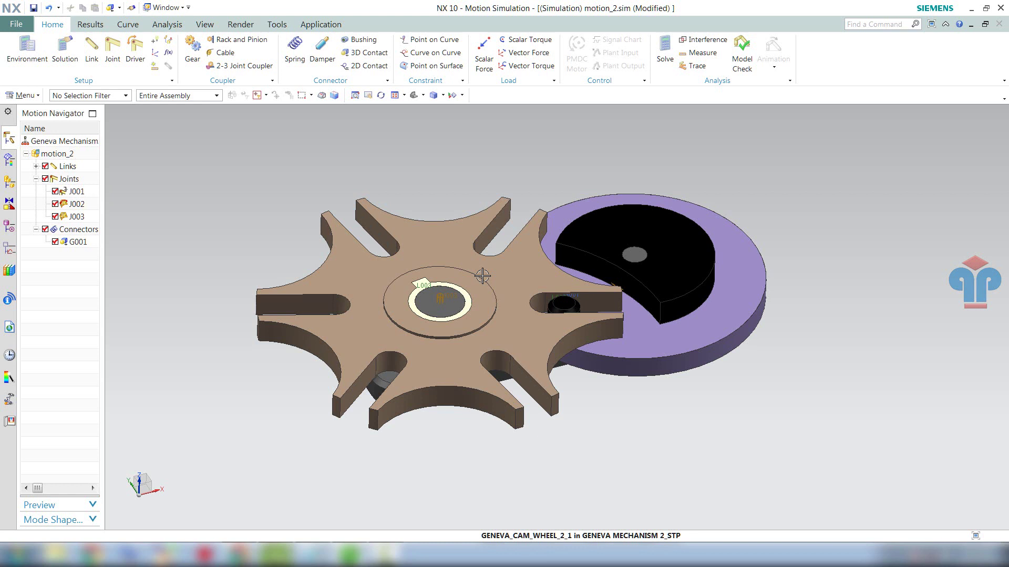
{"action": "scroll", "coordinate": [493, 261], "scroll_direction": "up", "scroll_amount": 1}
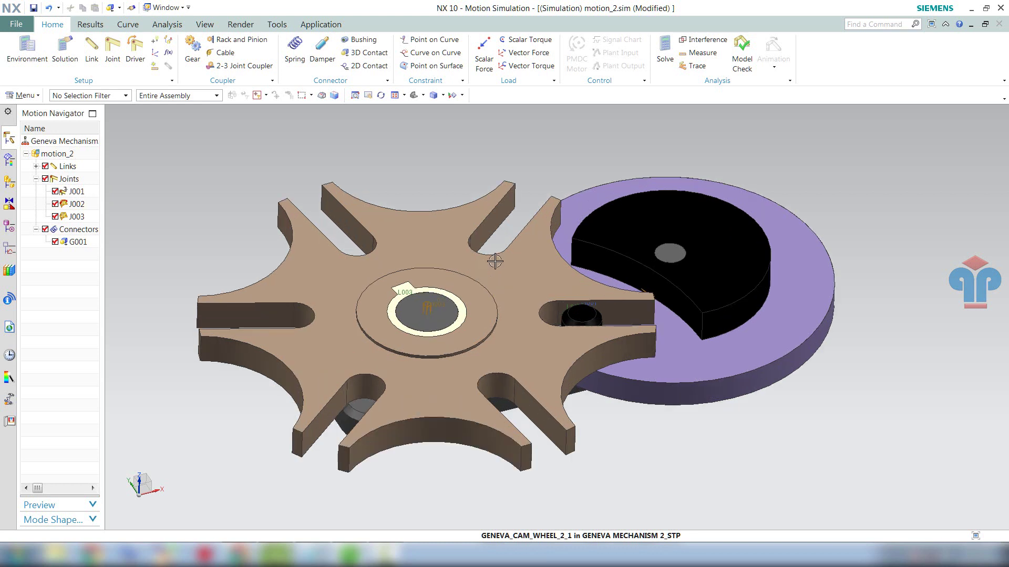
{"action": "scroll", "coordinate": [497, 257], "scroll_direction": "down", "scroll_amount": 1}
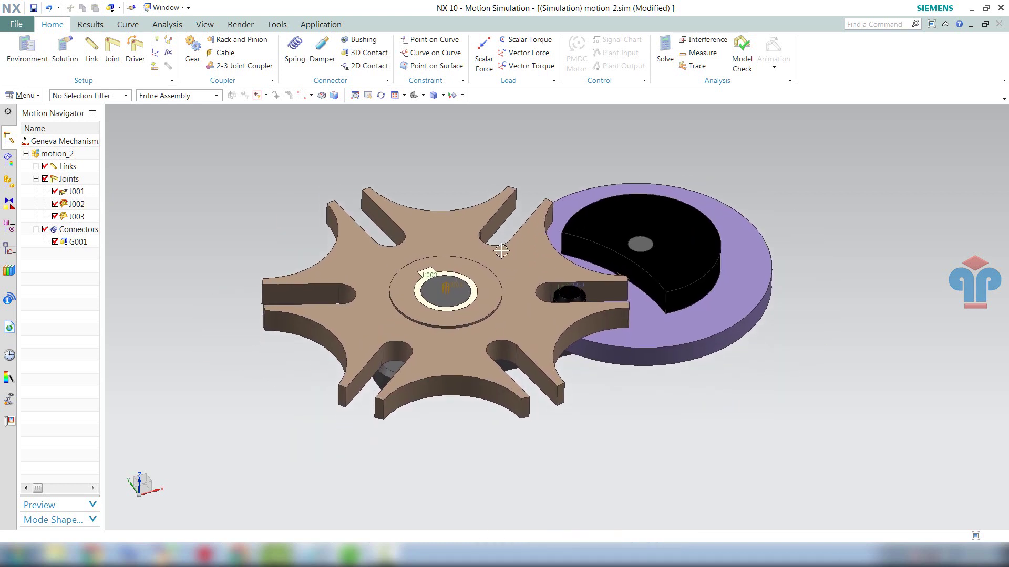
{"action": "middle_click_drag", "start_coordinate": [383, 235], "coordinate": [387, 240]}
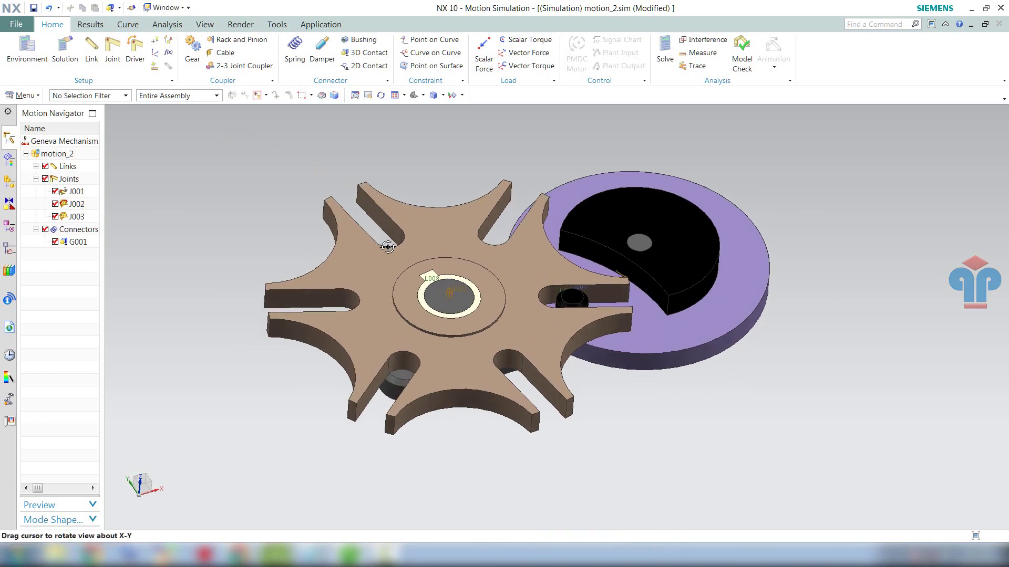
- Create Solution_1 as a Normal Run of 360*3 sec with 360 steps
{"action": "left_click", "coordinate": [63, 58]}
{"action": "type", "text": "360*3"}
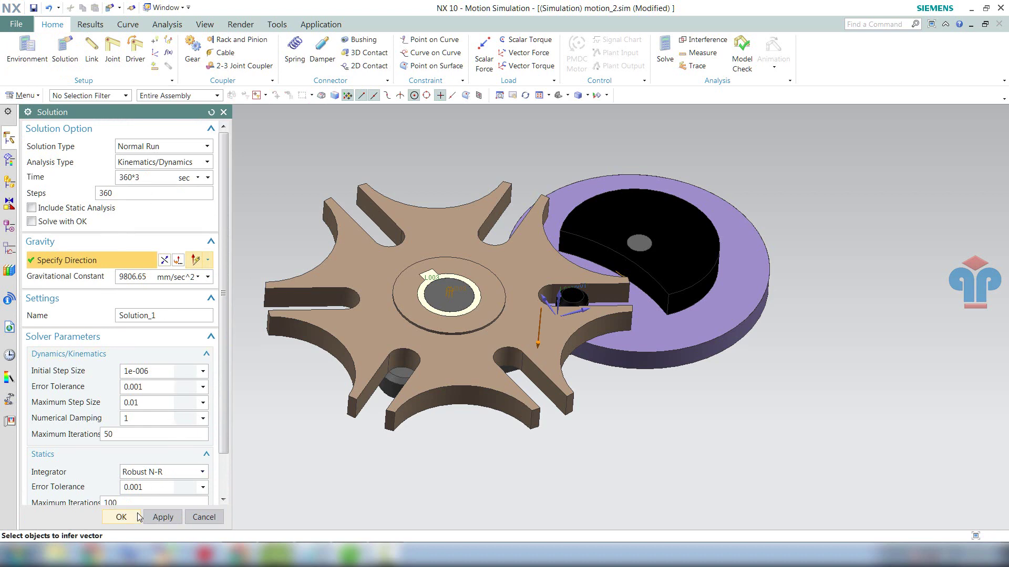
{"action": "left_click", "coordinate": [121, 517]}
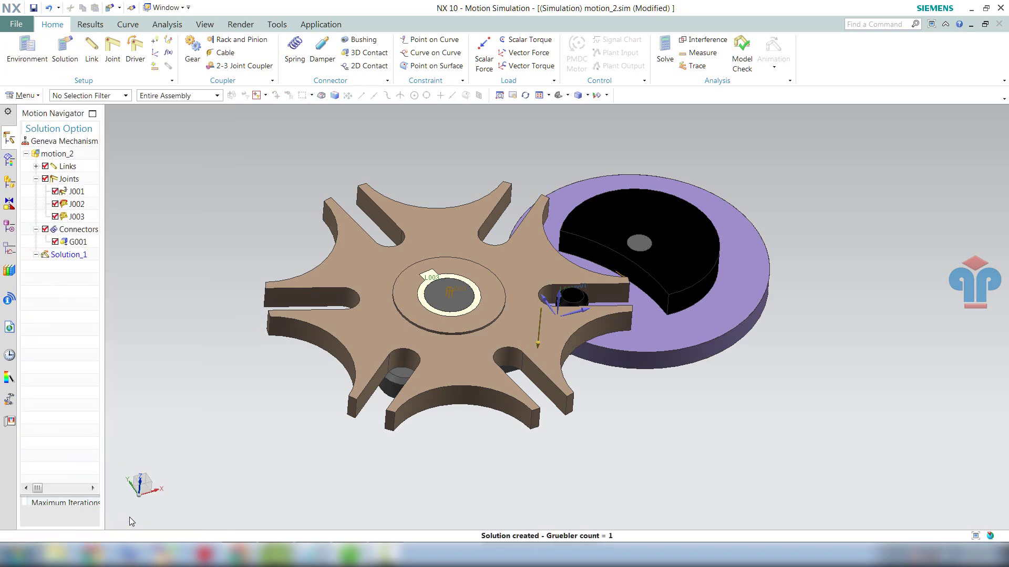
- Zoom the view in and out around the solved Geneva mechanism
{"action": "scroll", "coordinate": [462, 337], "scroll_direction": "up", "scroll_amount": 3}
{"action": "scroll", "coordinate": [513, 308], "scroll_direction": "down", "scroll_amount": 2}
{"action": "scroll", "coordinate": [512, 308], "scroll_direction": "down", "scroll_amount": 1}
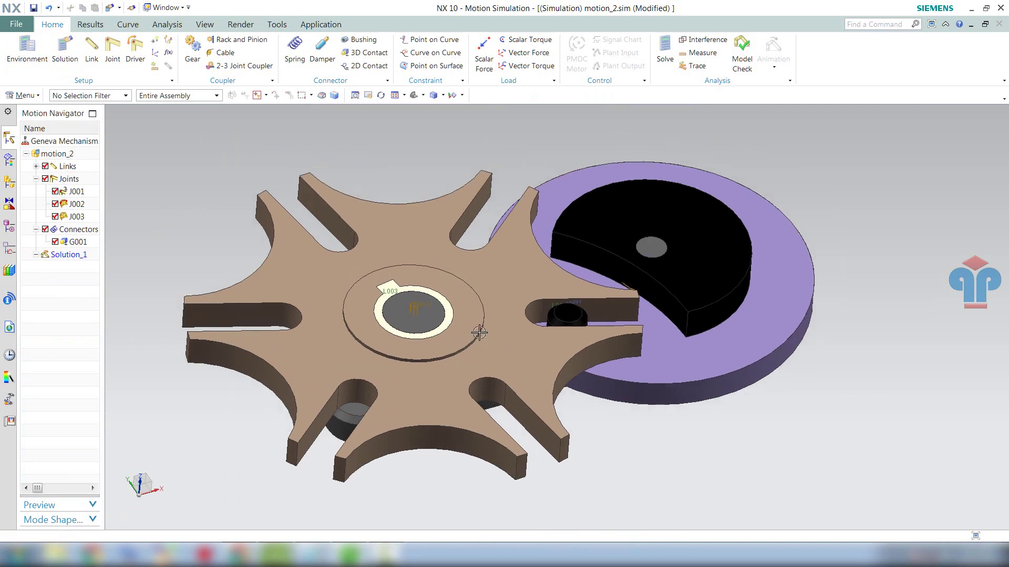
{"action": "scroll", "coordinate": [513, 308], "scroll_direction": "down", "scroll_amount": 1}
{"action": "scroll", "coordinate": [503, 328], "scroll_direction": "down", "scroll_amount": 1}
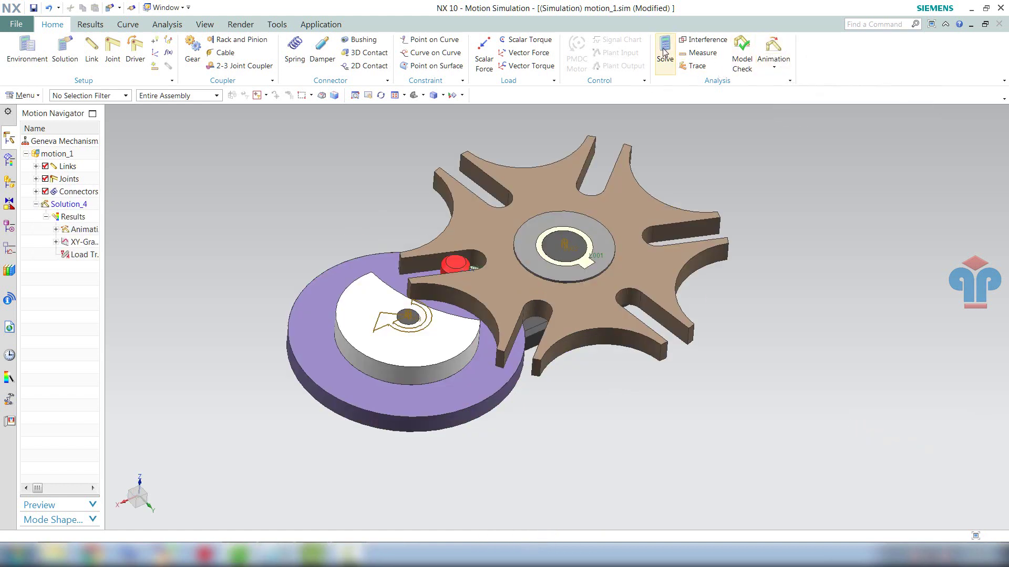
- Start the 360-step Animation playback and switch to full-screen view, keeping the Animation panel aside
{"action": "left_click", "coordinate": [773, 47]}
{"action": "left_click_drag", "start_coordinate": [227, 113], "coordinate": [178, 113]}
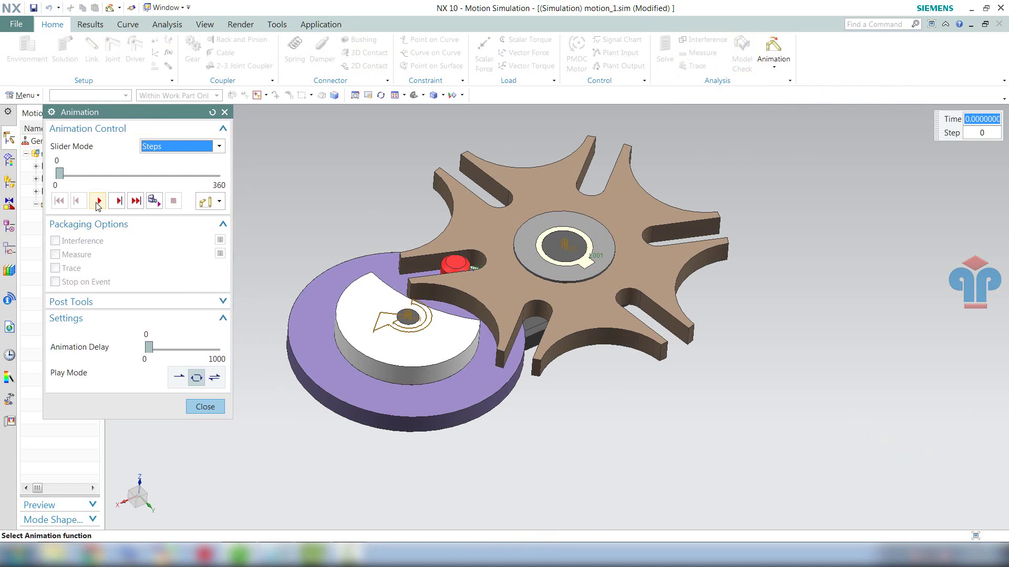
{"action": "left_click", "coordinate": [98, 201]}
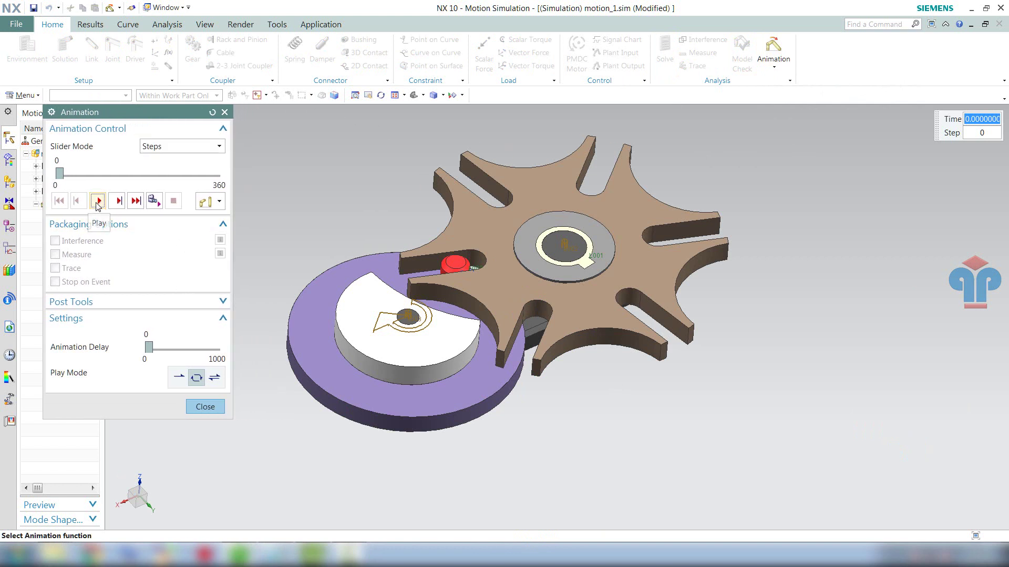
{"action": "left_click", "coordinate": [932, 24]}
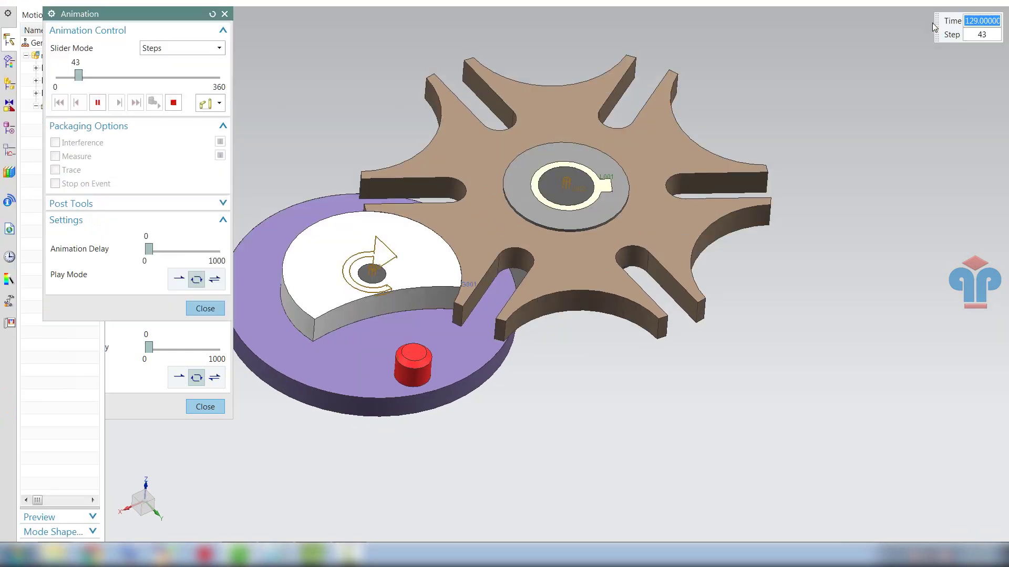
{"action": "left_click_drag", "start_coordinate": [158, 19], "coordinate": [134, 19]}
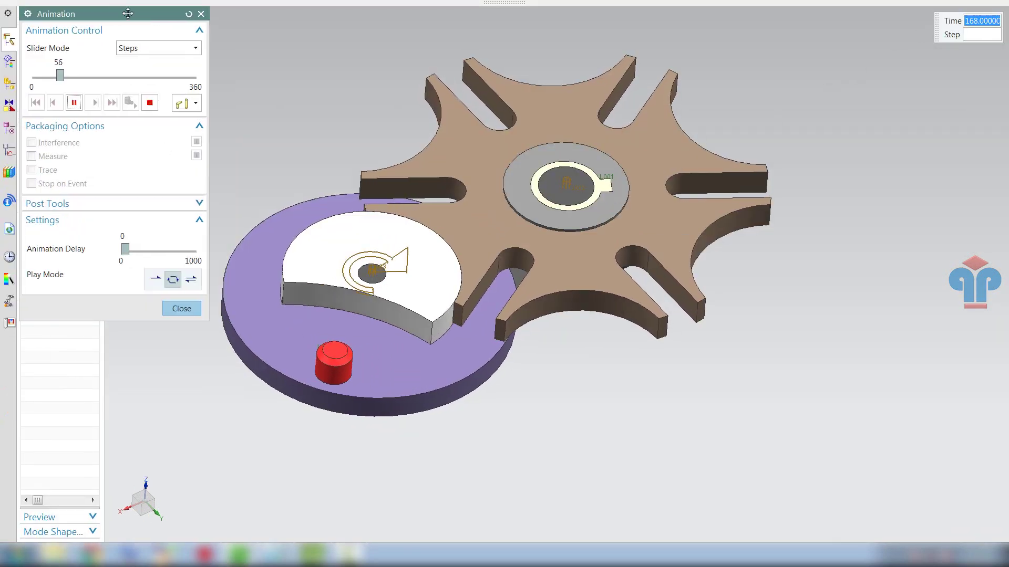
{"action": "mouse_move", "coordinate": [450, 218]}
{"action": "middle_mouse_down", "text": "shift"}
{"action": "mouse_move", "coordinate": [520, 257]}
{"action": "mouse_move", "coordinate": [508, 242]}
{"action": "middle_mouse_up", "text": "shift"}
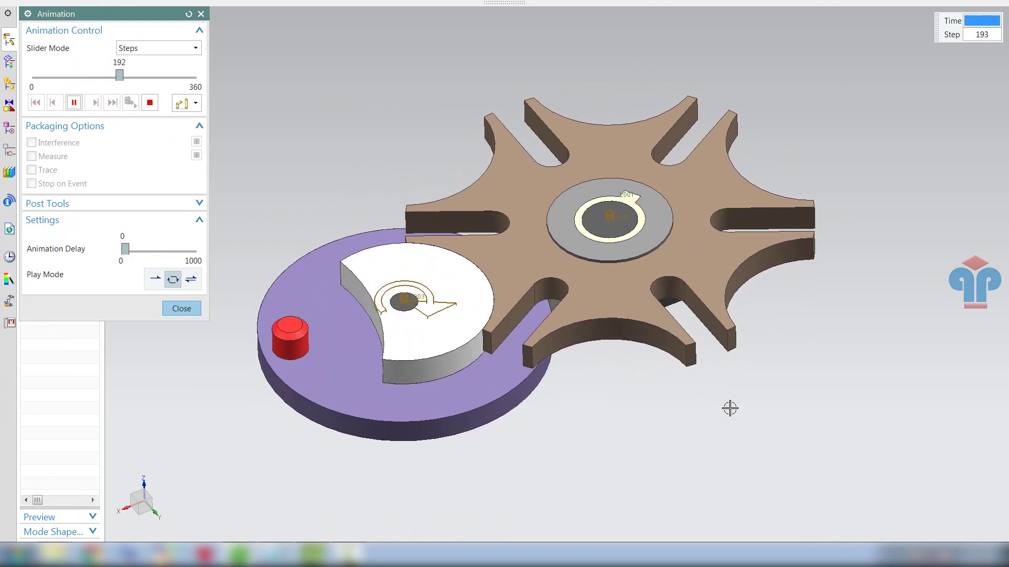
- Orbit the looping Geneva animation through side-on, oblique and top-down views of the discs
{"action": "mouse_move", "coordinate": [654, 314]}
{"action": "middle_mouse_down"}
{"action": "mouse_move", "coordinate": [584, 100]}
{"action": "mouse_move", "coordinate": [577, 207]}
{"action": "mouse_move", "coordinate": [603, 282]}
{"action": "mouse_move", "coordinate": [639, 327]}
{"action": "mouse_move", "coordinate": [631, 354]}
{"action": "mouse_move", "coordinate": [642, 334]}
{"action": "middle_mouse_up"}
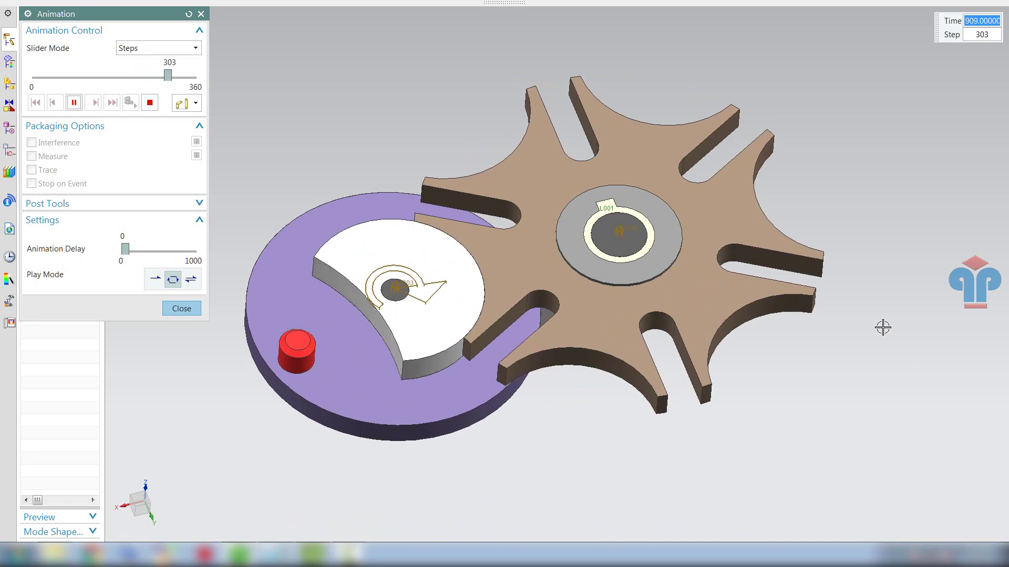
{"action": "middle_click_drag", "start_coordinate": [889, 299], "coordinate": [891, 286]}
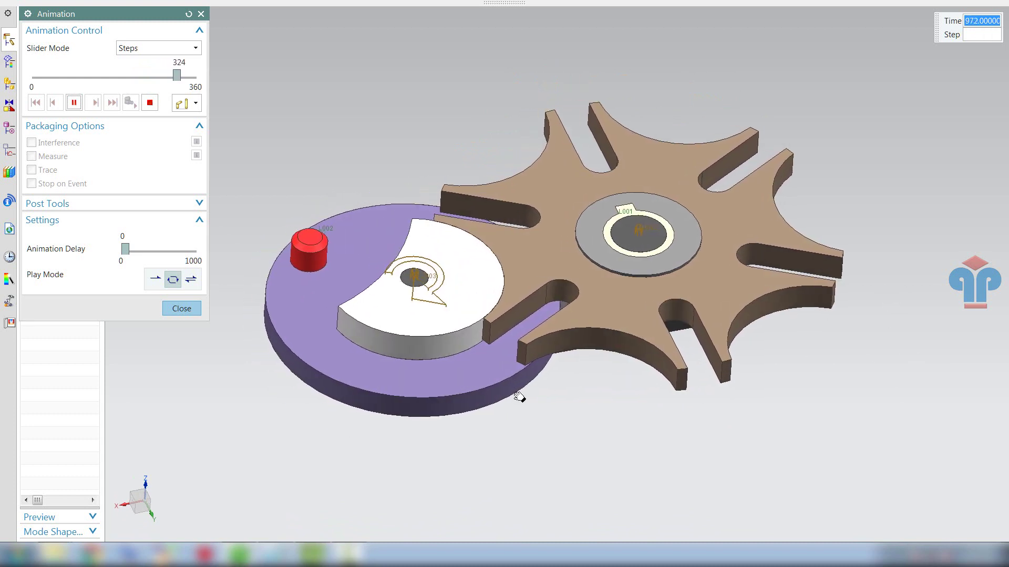
{"action": "mouse_move", "coordinate": [518, 394]}
{"action": "middle_mouse_down"}
{"action": "mouse_move", "coordinate": [760, 406]}
{"action": "mouse_move", "coordinate": [767, 390]}
{"action": "middle_mouse_up"}
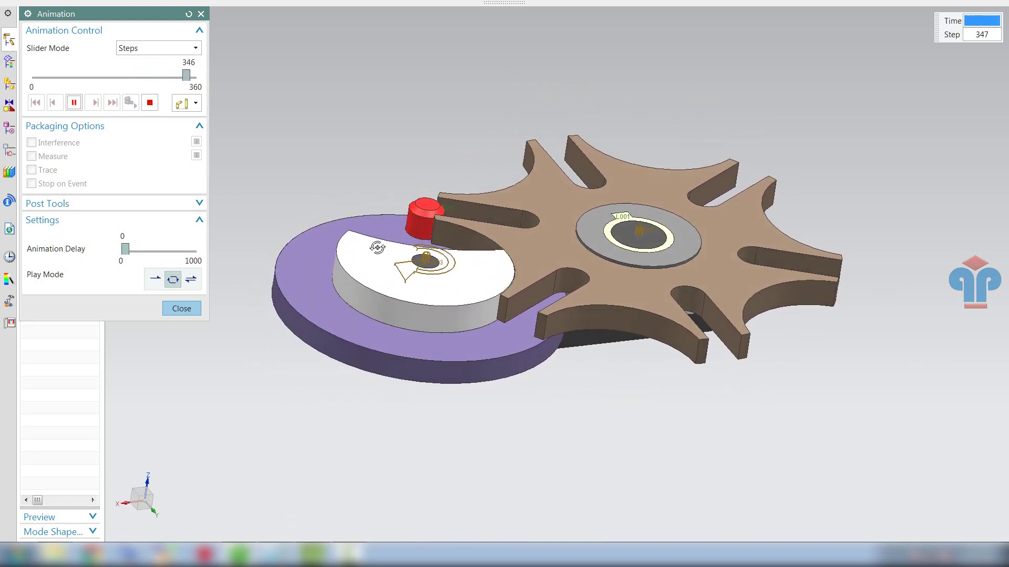
{"action": "mouse_move", "coordinate": [377, 247]}
{"action": "middle_mouse_down"}
{"action": "mouse_move", "coordinate": [372, 226]}
{"action": "mouse_move", "coordinate": [367, 243]}
{"action": "mouse_move", "coordinate": [372, 237]}
{"action": "middle_mouse_up"}
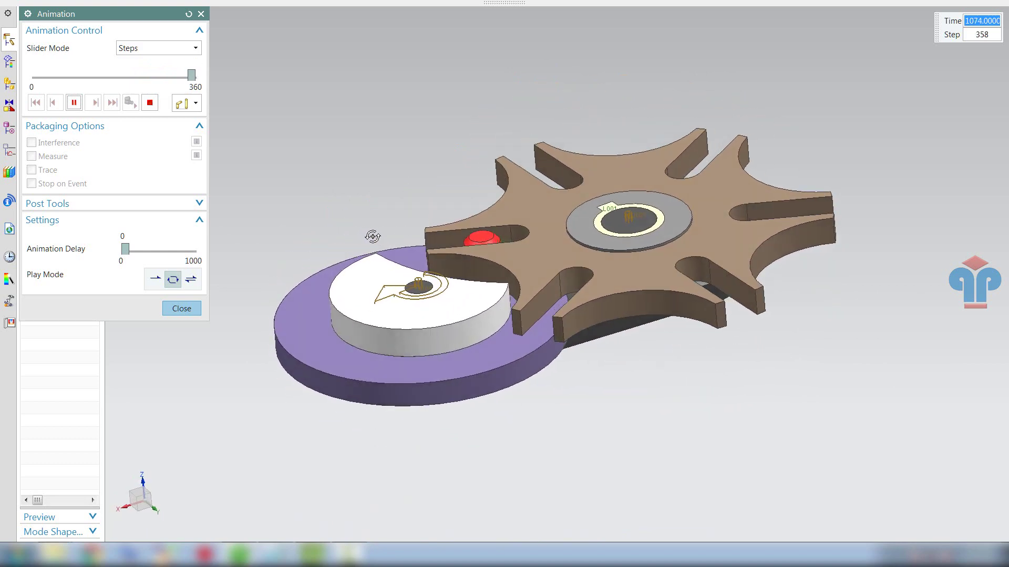
{"action": "middle_click_drag", "start_coordinate": [899, 405], "coordinate": [965, 406]}
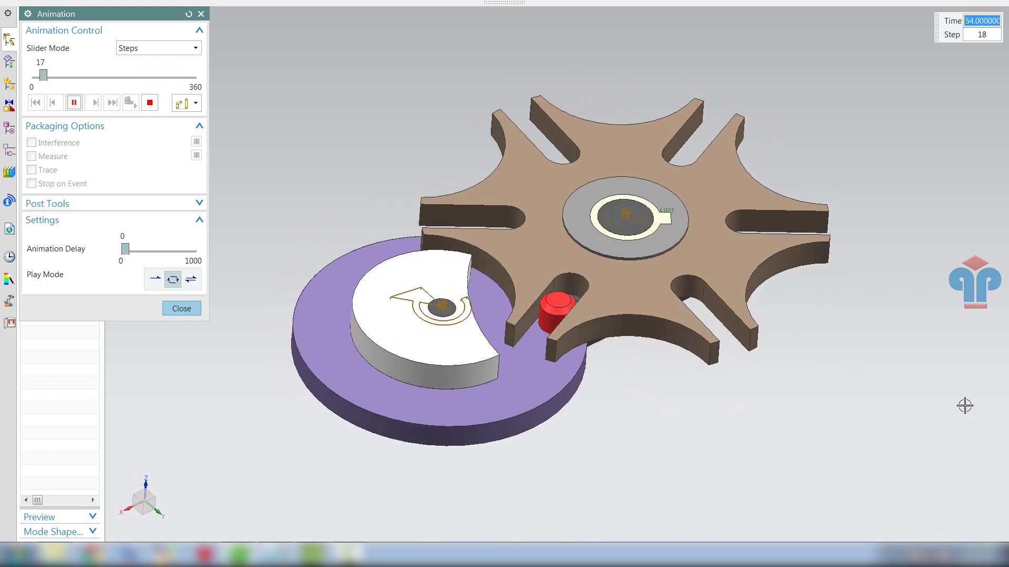